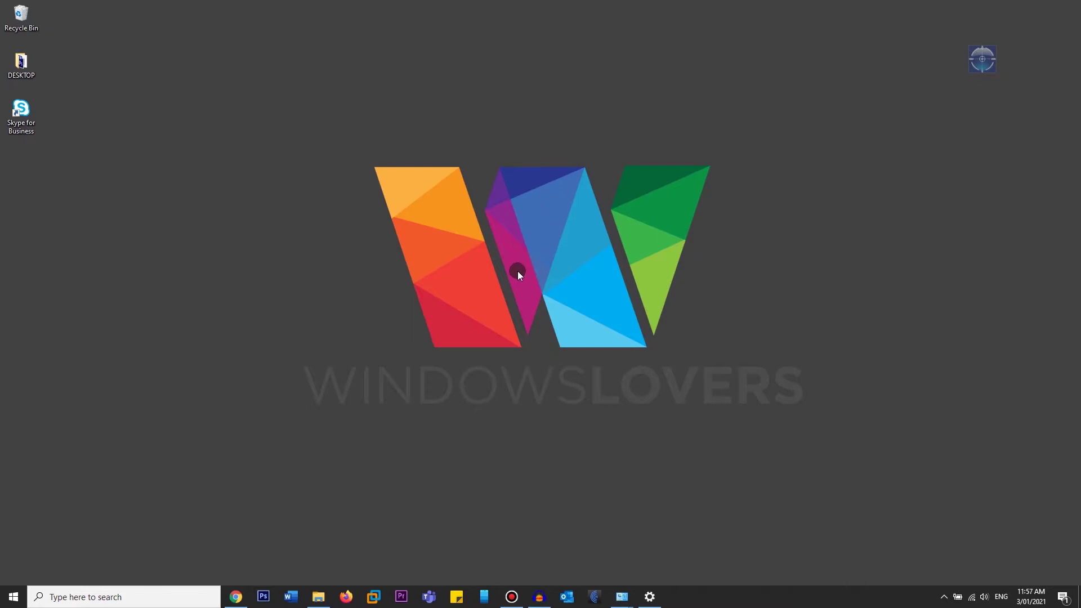
# Open Control Panel from Start search and view all items as Large icons
pyautogui.click(3, 592)
pyautogui.write('contol')
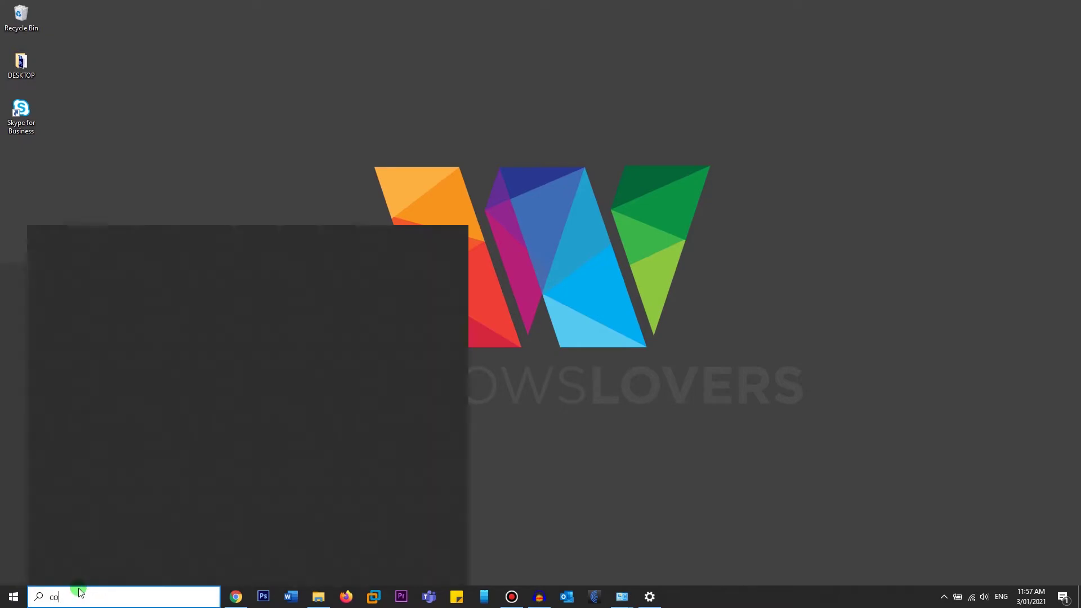
pyautogui.click(45, 295)
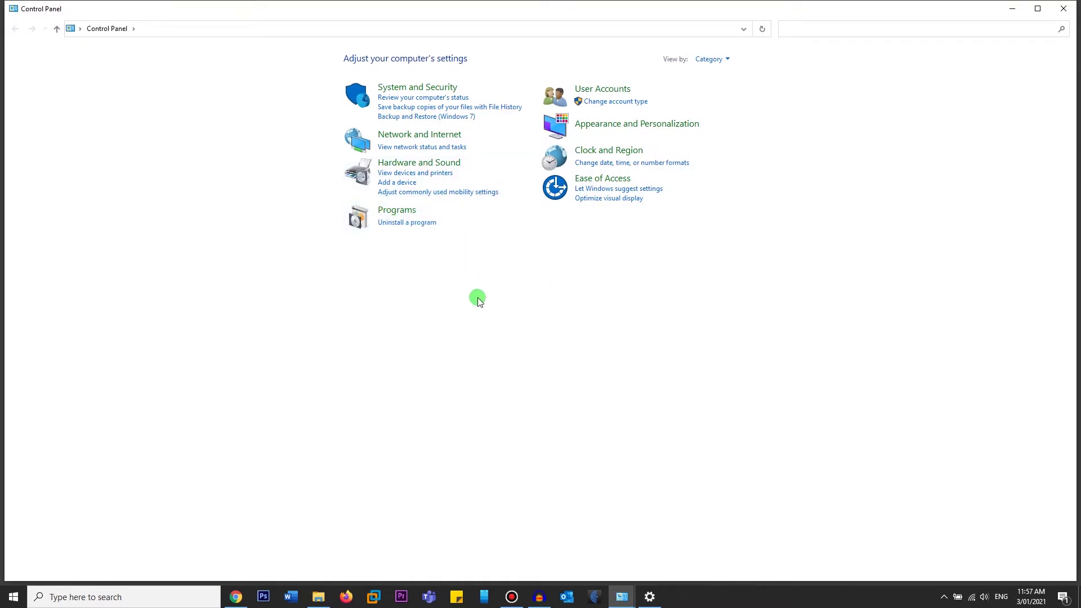
pyautogui.click(709, 58)
pyautogui.click(724, 91)
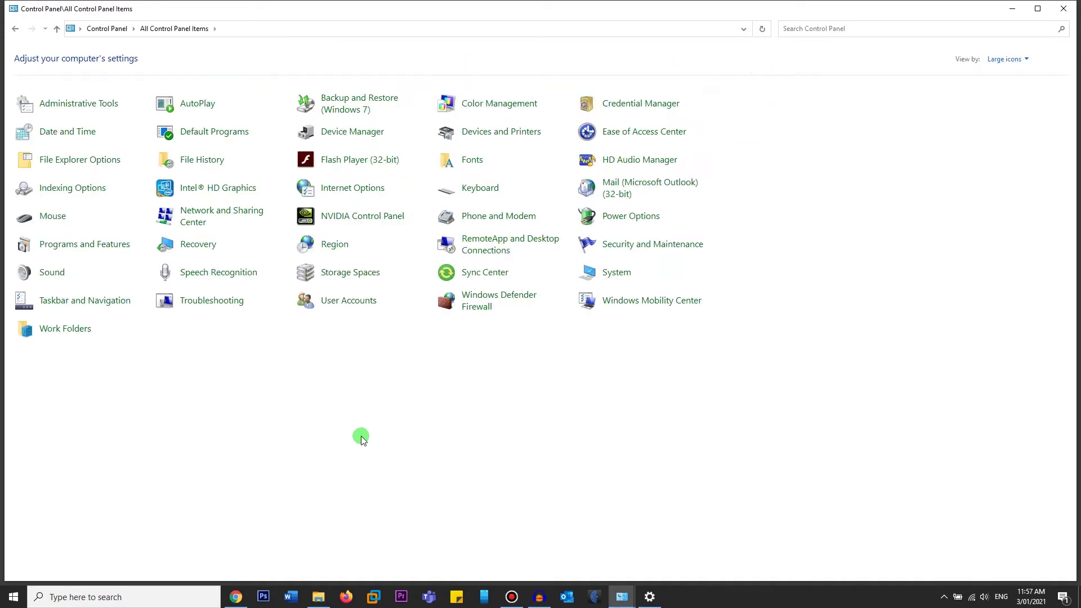
# Open Programs and Features and browse the installed programs list
pyautogui.click(74, 246)
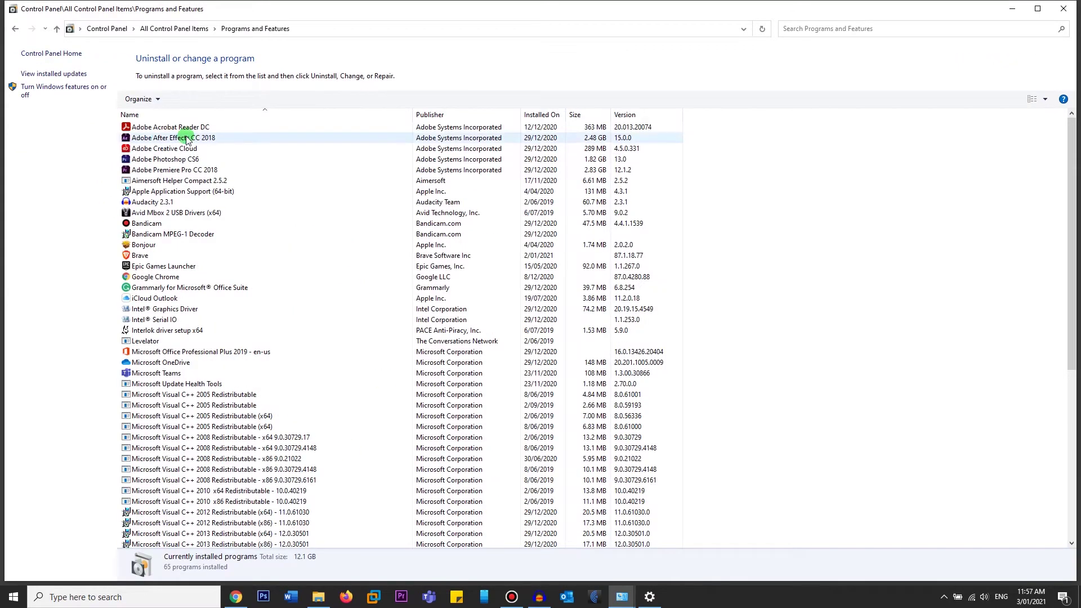
pyautogui.scroll(-9, 172, 186)
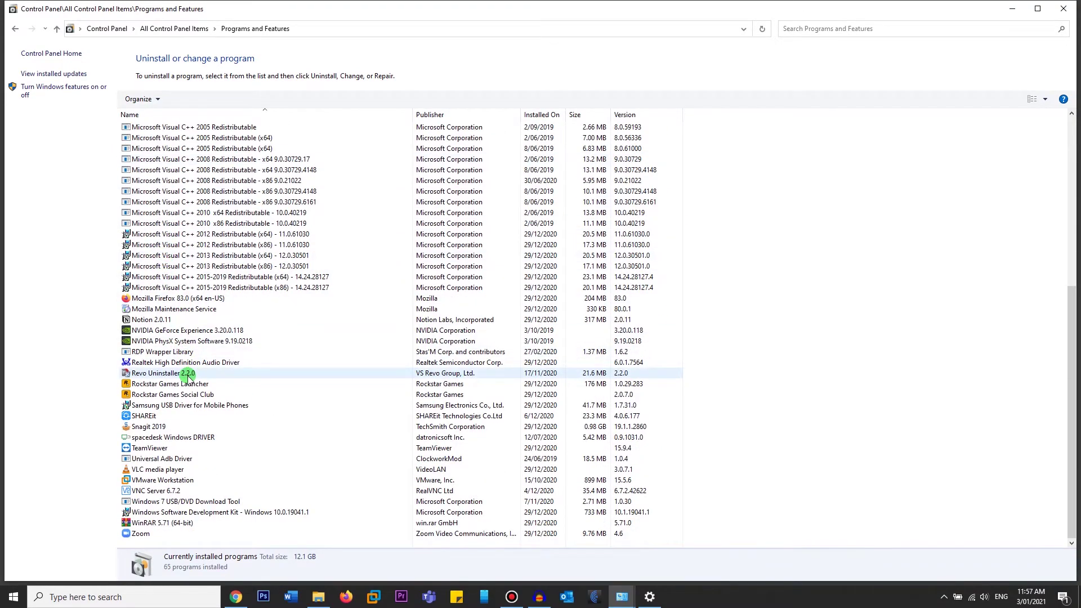
pyautogui.scroll(9, 187, 376)
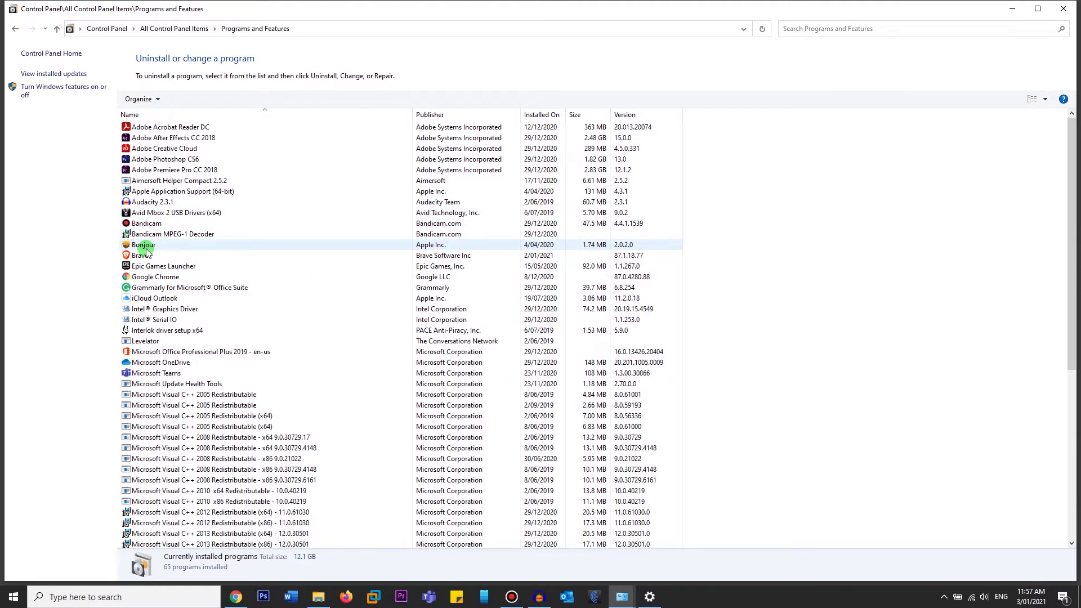
pyautogui.scroll(-9, 146, 251)
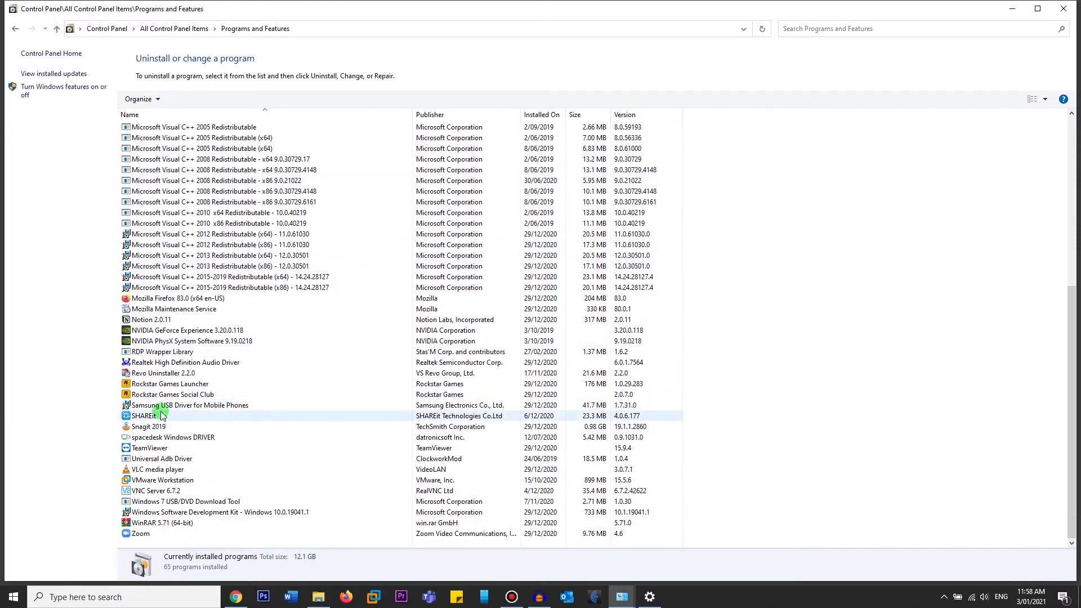
# Start uninstalling SHAREit, answer No at the confirmation prompt, and close Control Panel
pyautogui.rightClick(158, 417)
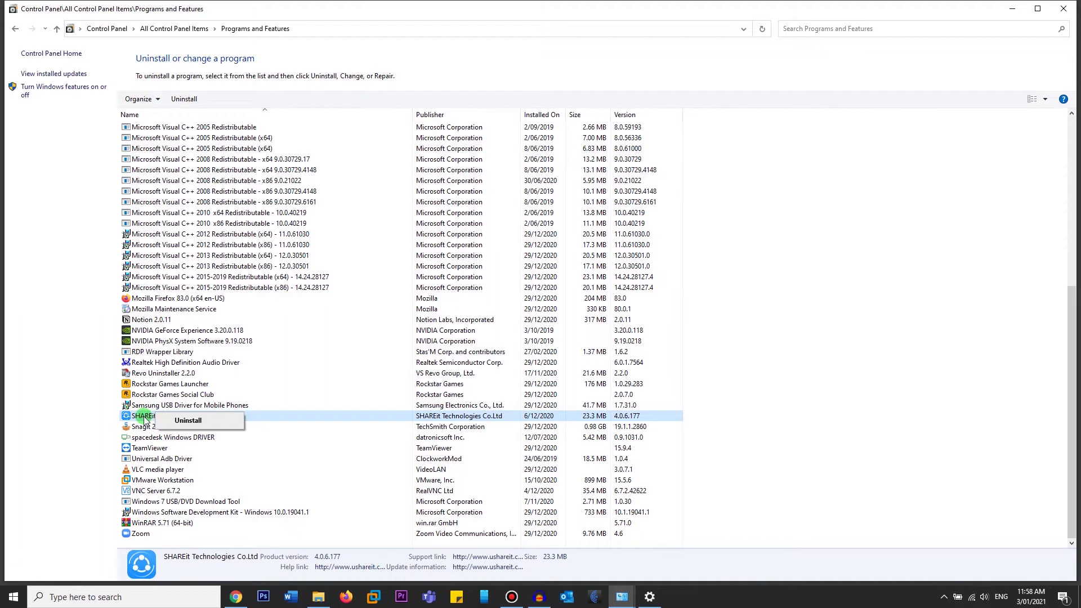
pyautogui.click(147, 421)
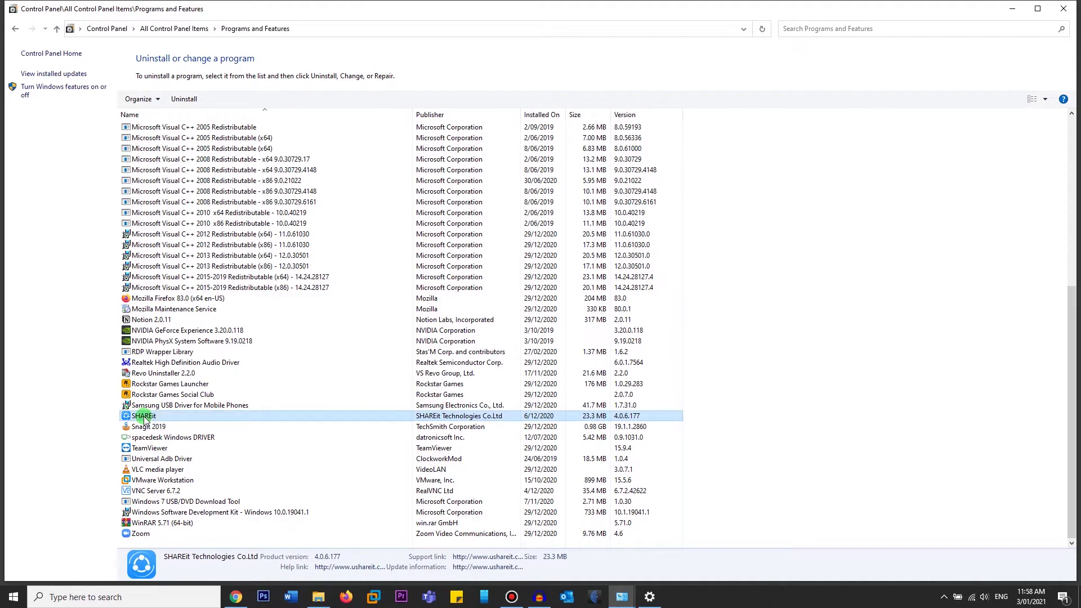
pyautogui.click(186, 100)
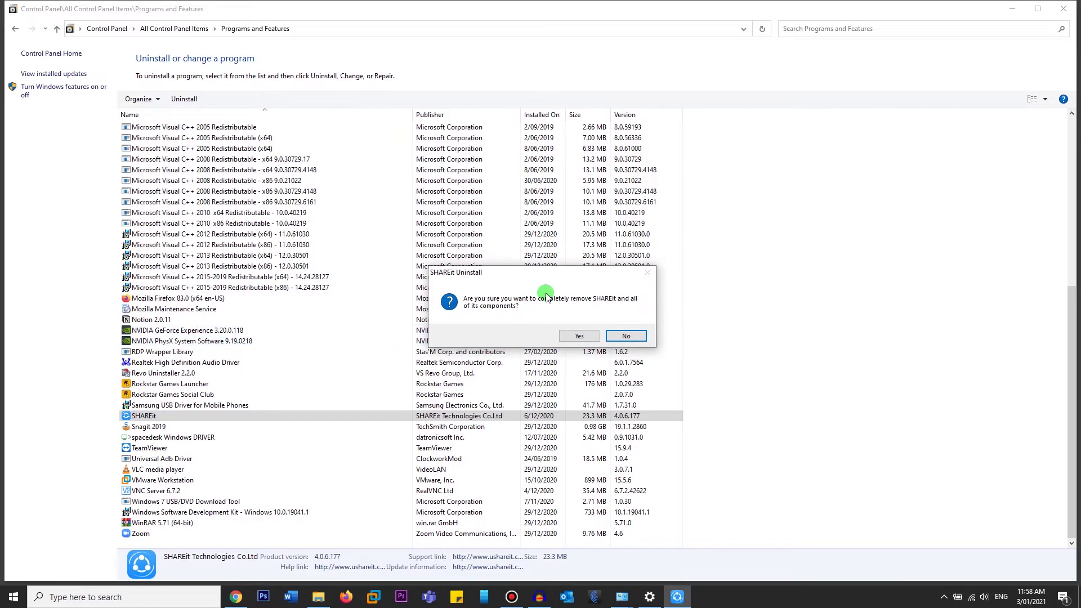
pyautogui.click(612, 338)
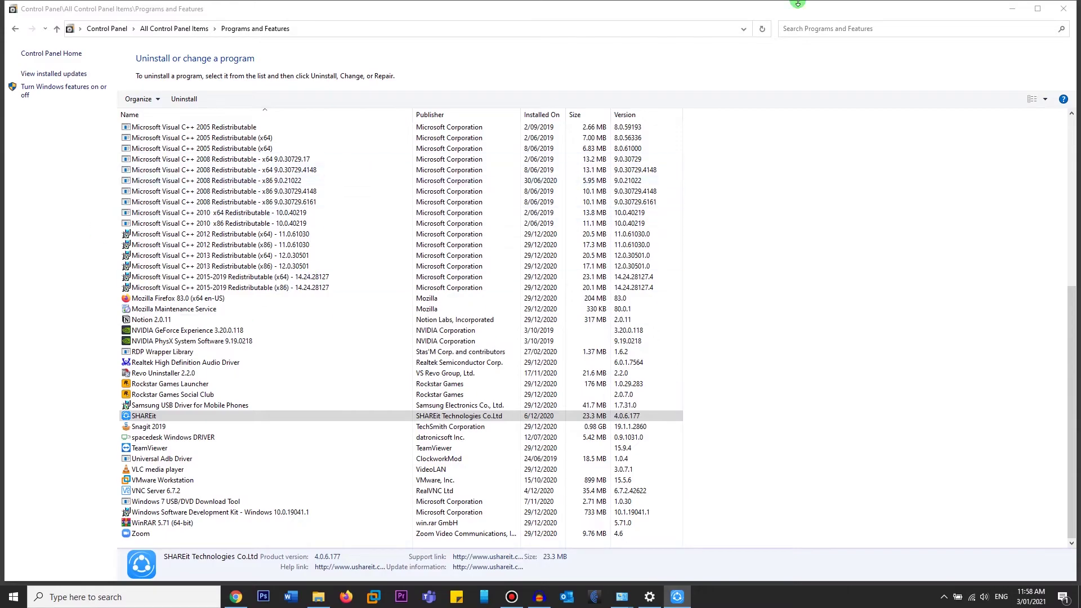
pyautogui.click(1012, 8)
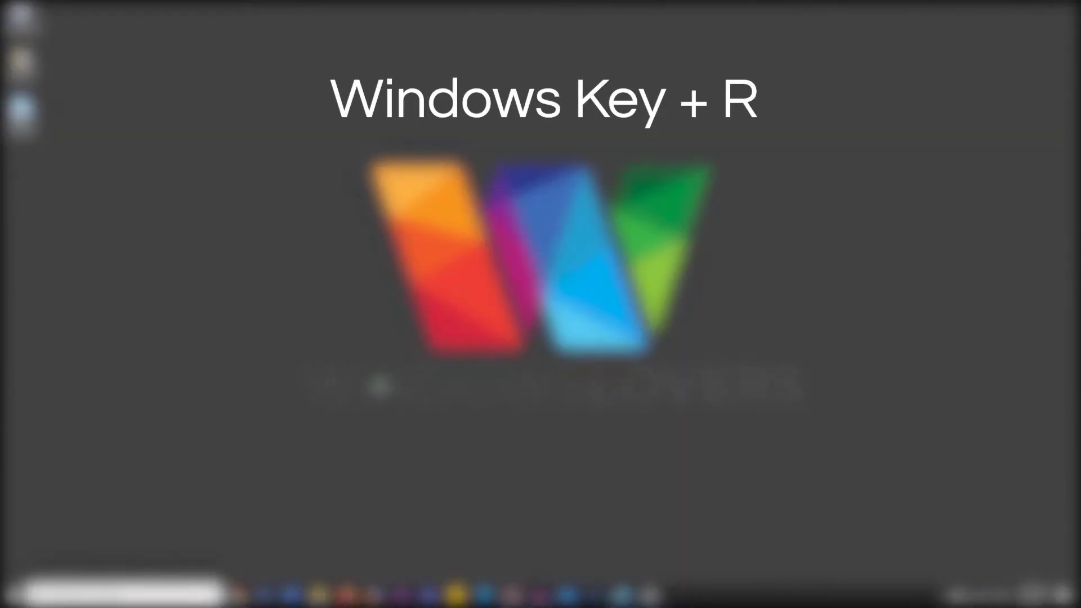
# Run appwiz.cpl from the Run dialog to reopen Programs and Features
pyautogui.press('super+r')
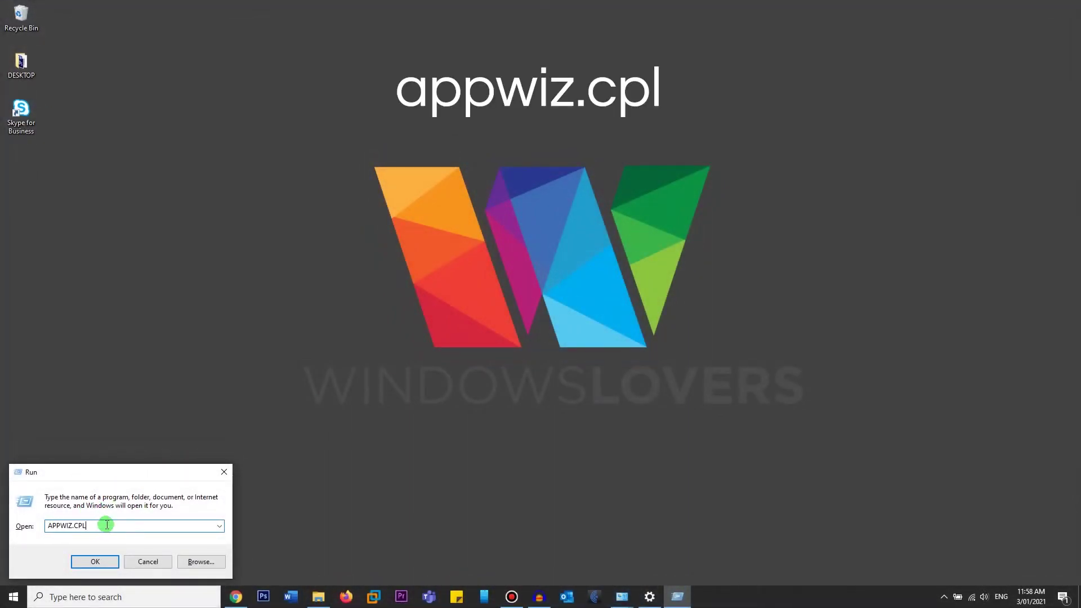
pyautogui.moveTo(107, 525); pyautogui.dragTo(2, 525)
pyautogui.write('app')
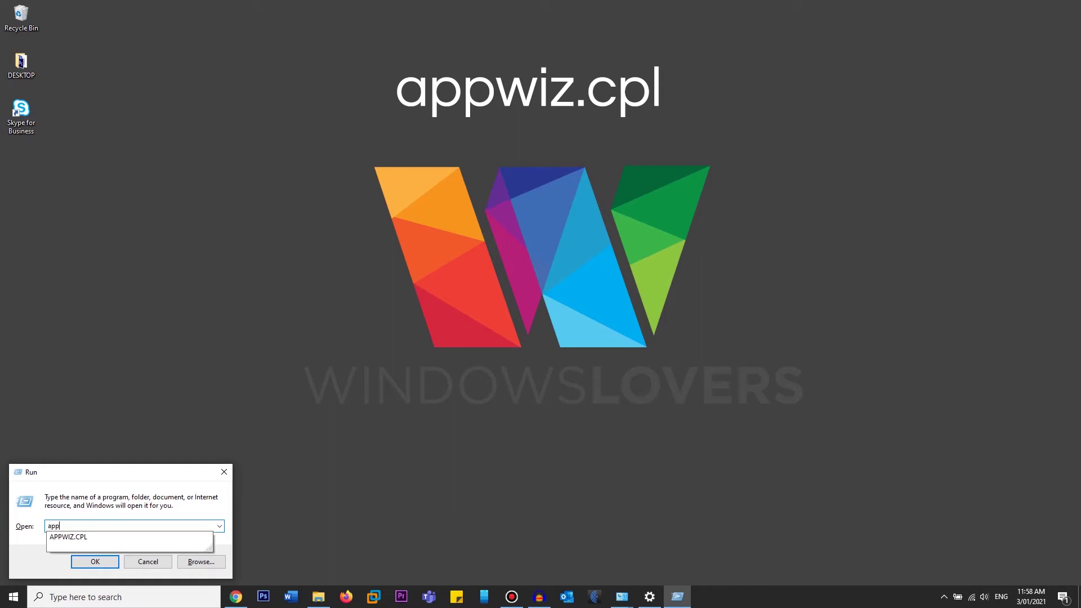
pyautogui.write('wiz')
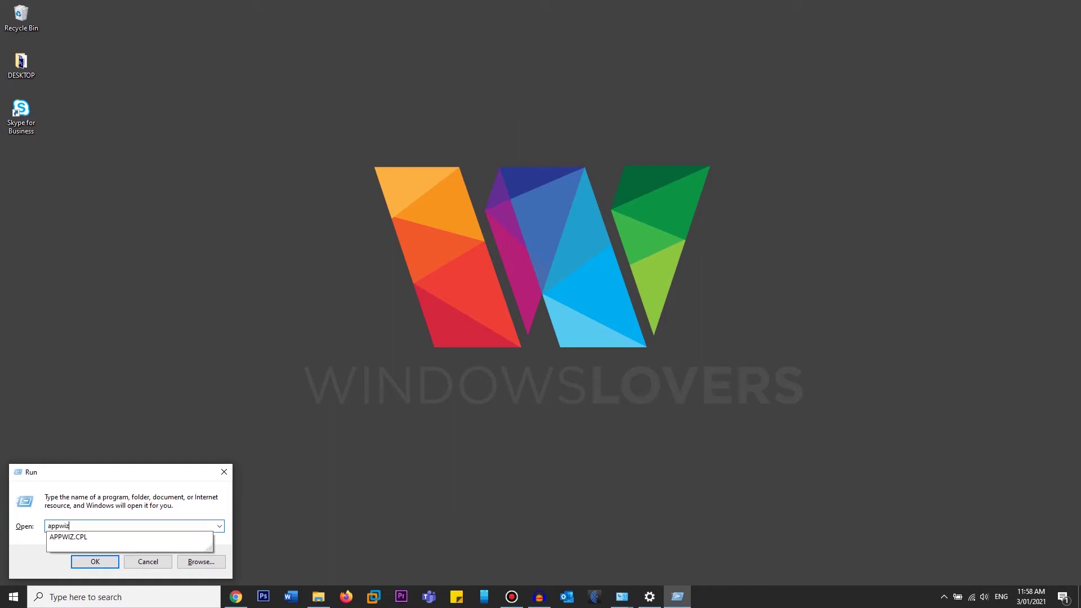
pyautogui.write('.cpl')
pyautogui.click(89, 525)
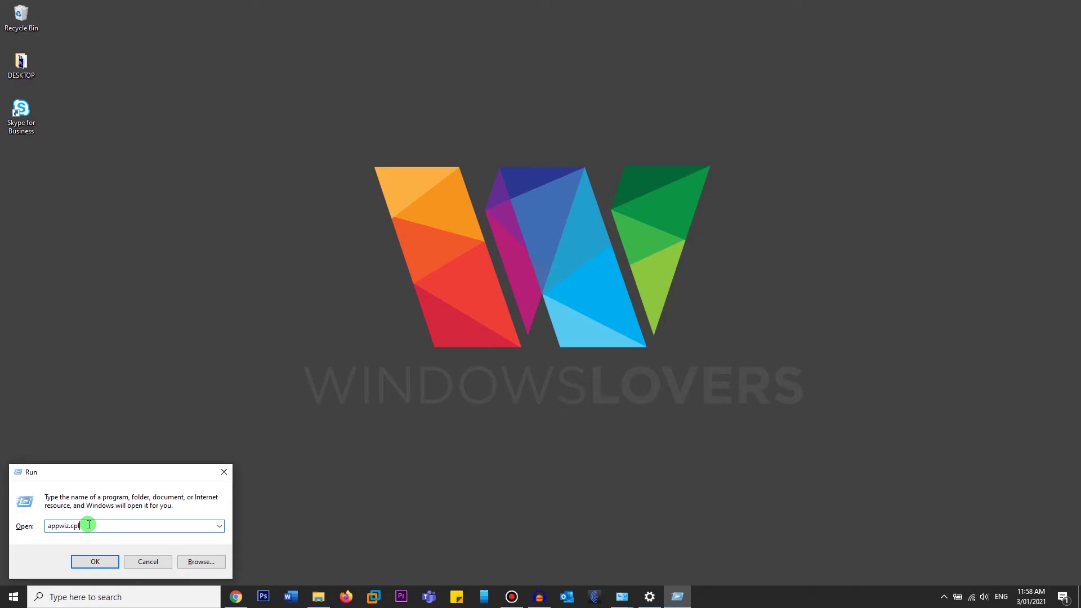
pyautogui.press('Return')
pyautogui.scroll(10, 299, 129)
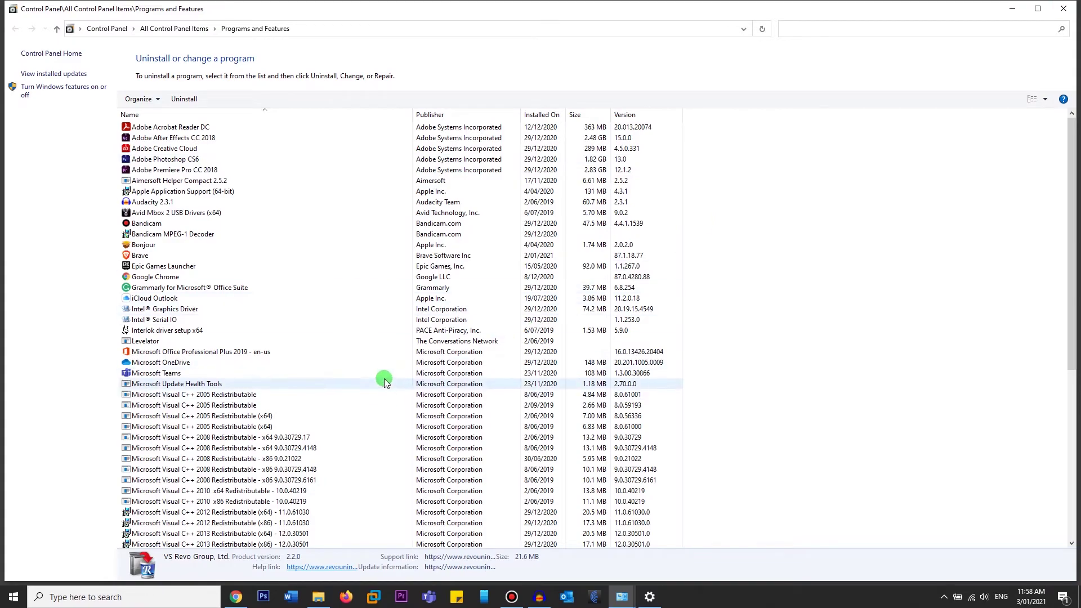
# Close Programs and Features and open Add or remove programs in Settings via search
pyautogui.click(1063, 9)
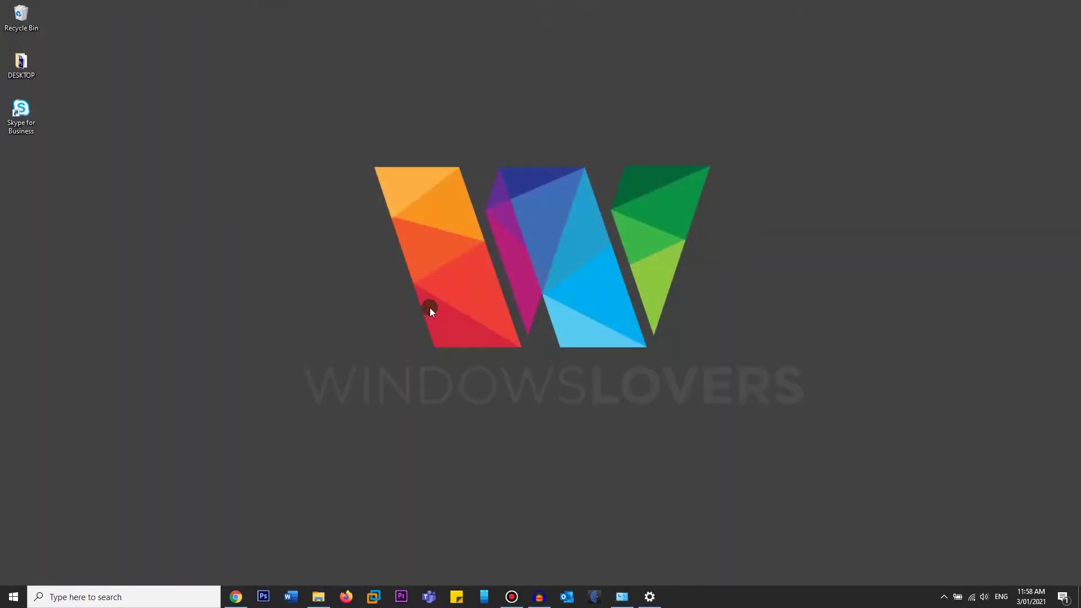
pyautogui.click(3, 597)
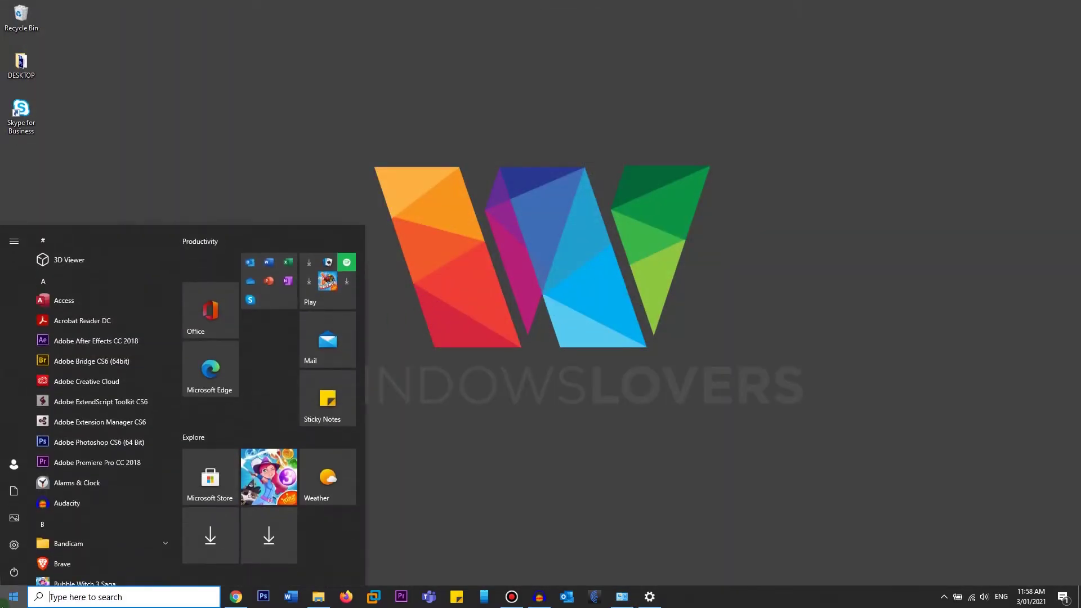
pyautogui.write('add')
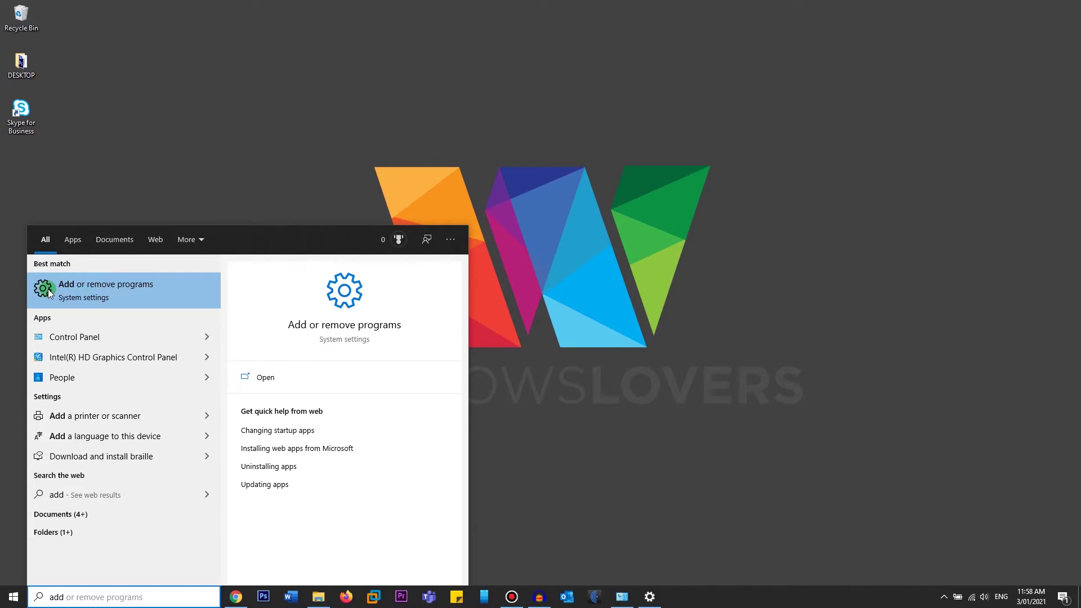
pyautogui.click(102, 302)
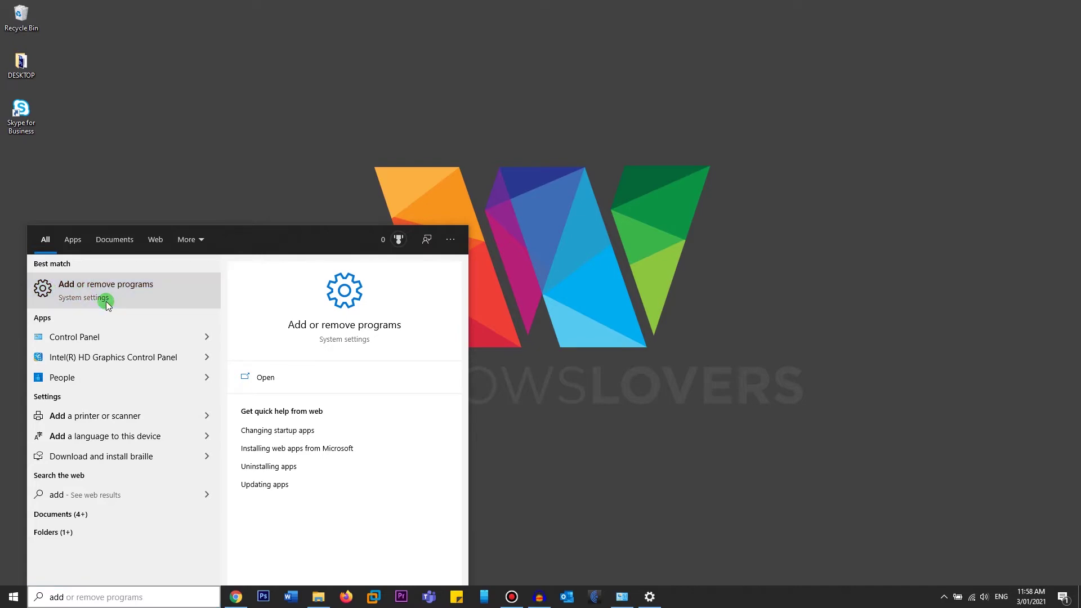
# Scroll through the Apps & features list of installed apps
pyautogui.scroll(15, 323, 265)
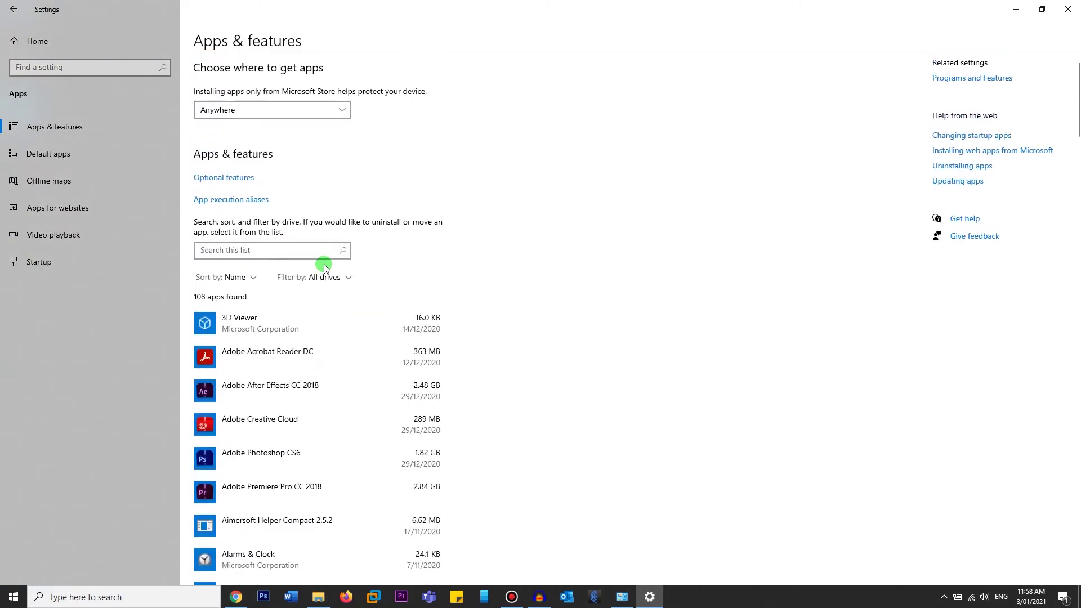
pyautogui.scroll(-10, 275, 299)
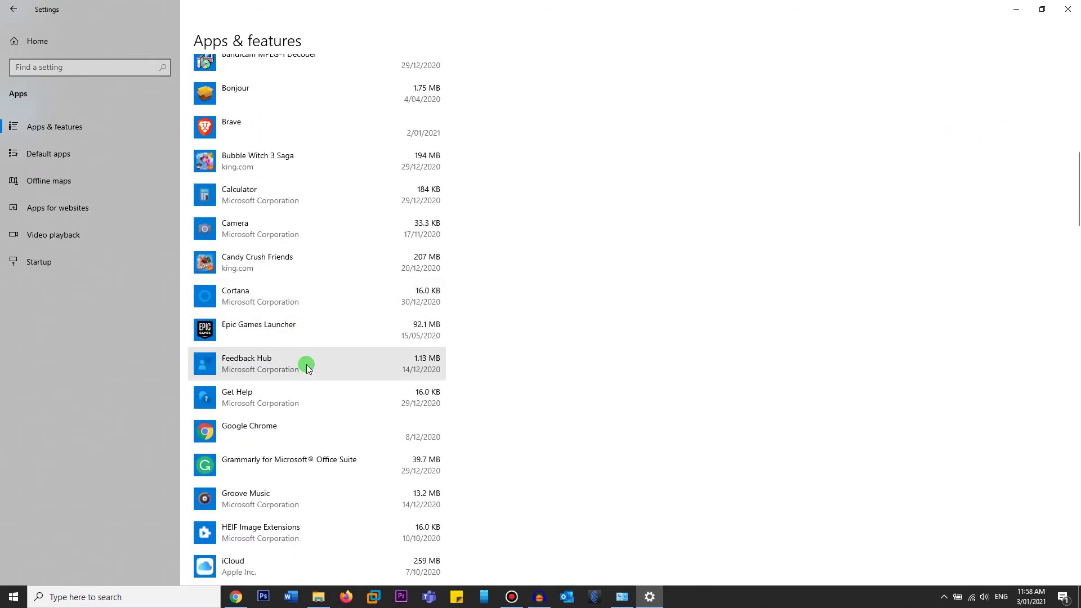
pyautogui.scroll(-20, 307, 367)
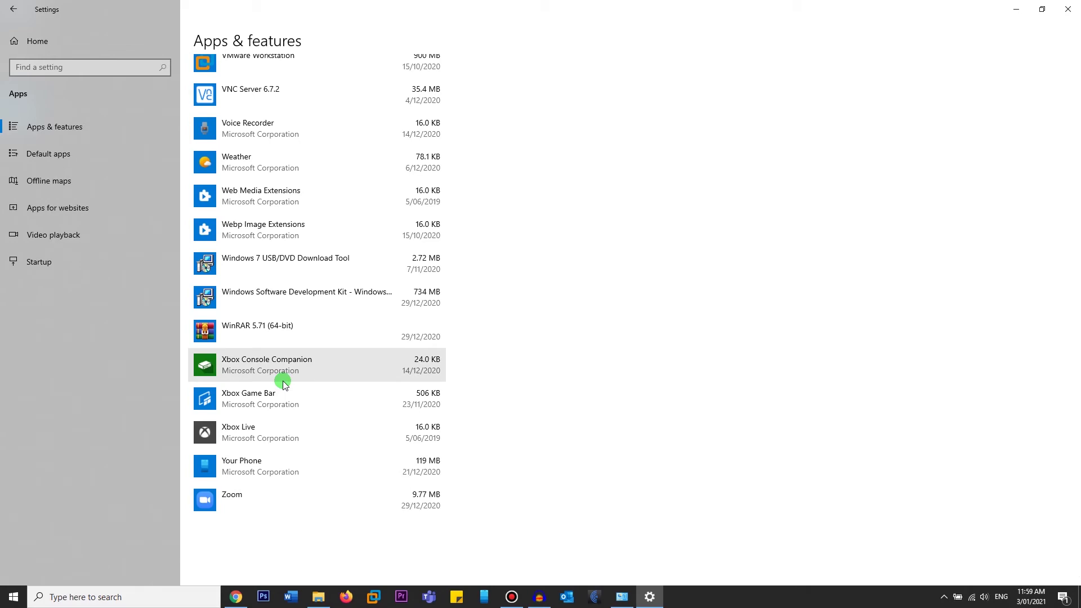
pyautogui.scroll(20, 275, 375)
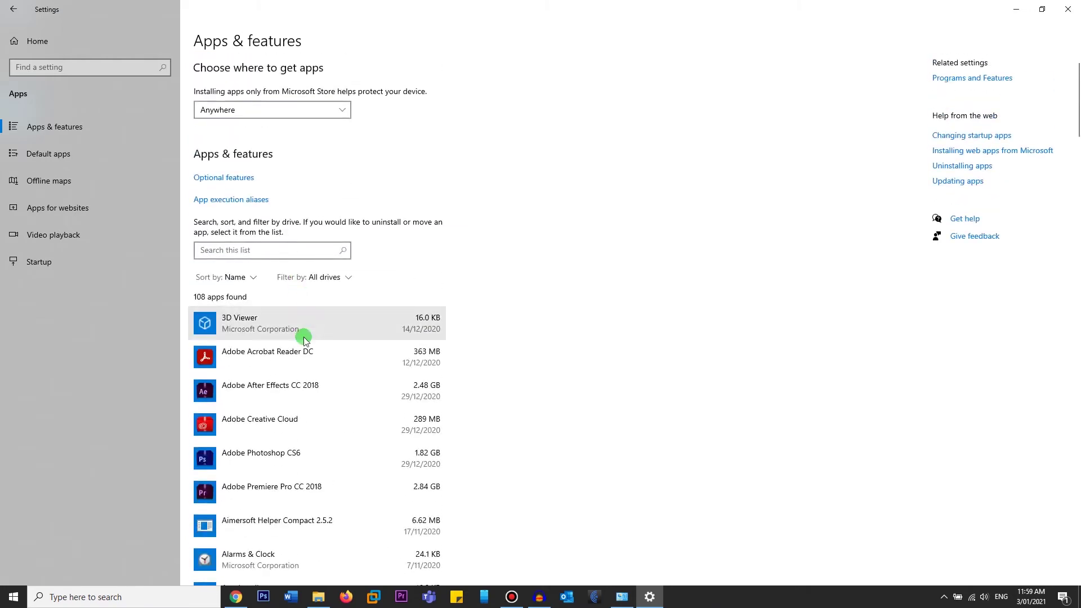
pyautogui.scroll(-6, 295, 339)
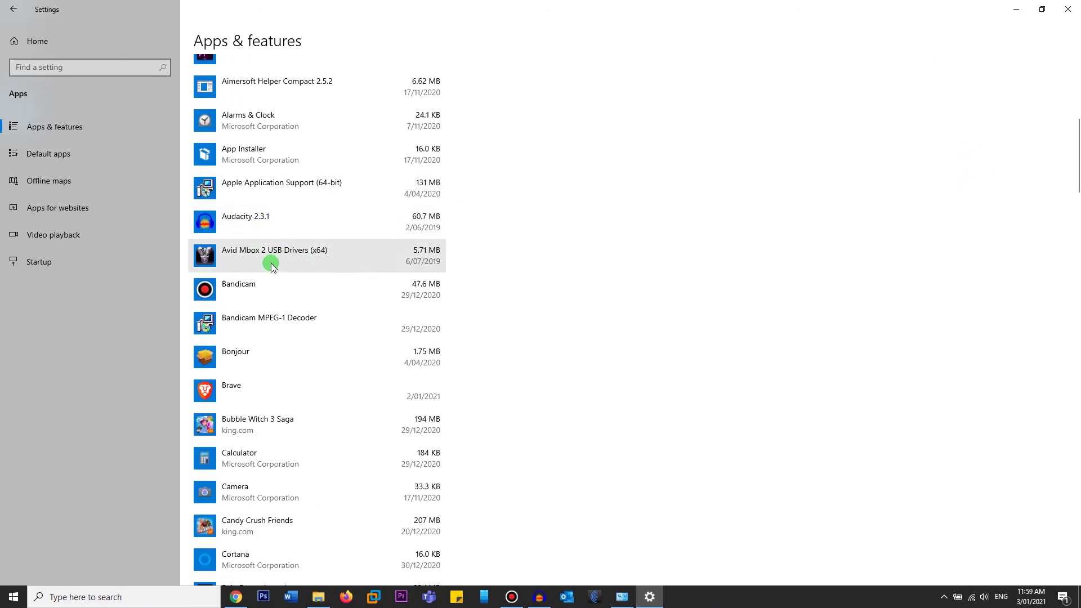
pyautogui.scroll(6, 267, 265)
pyautogui.scroll(-5, 259, 285)
pyautogui.scroll(-2, 298, 326)
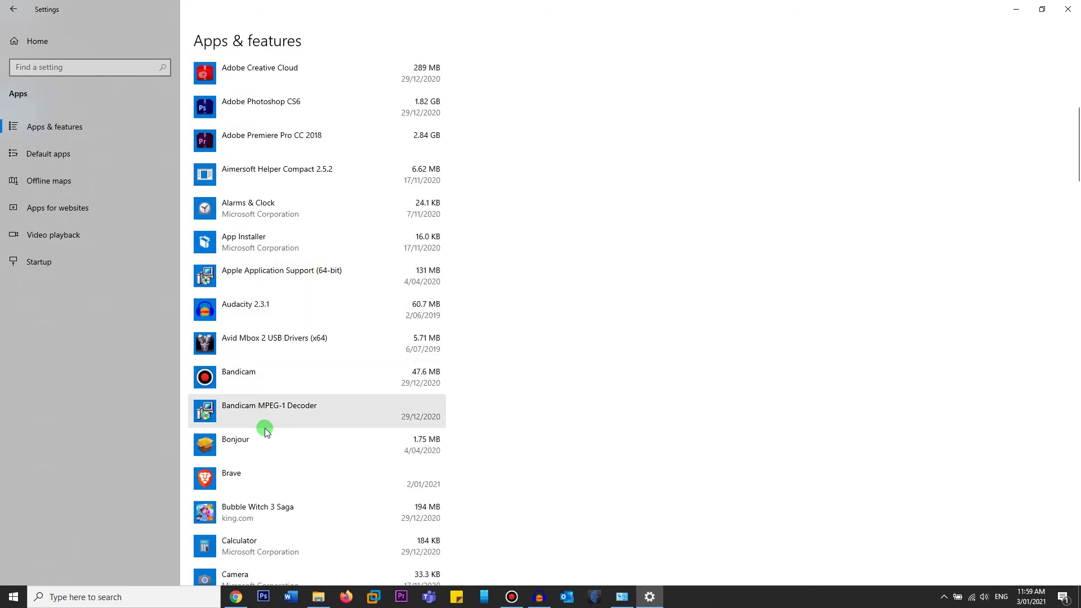
pyautogui.scroll(4, 308, 251)
pyautogui.scroll(-1, 590, 463)
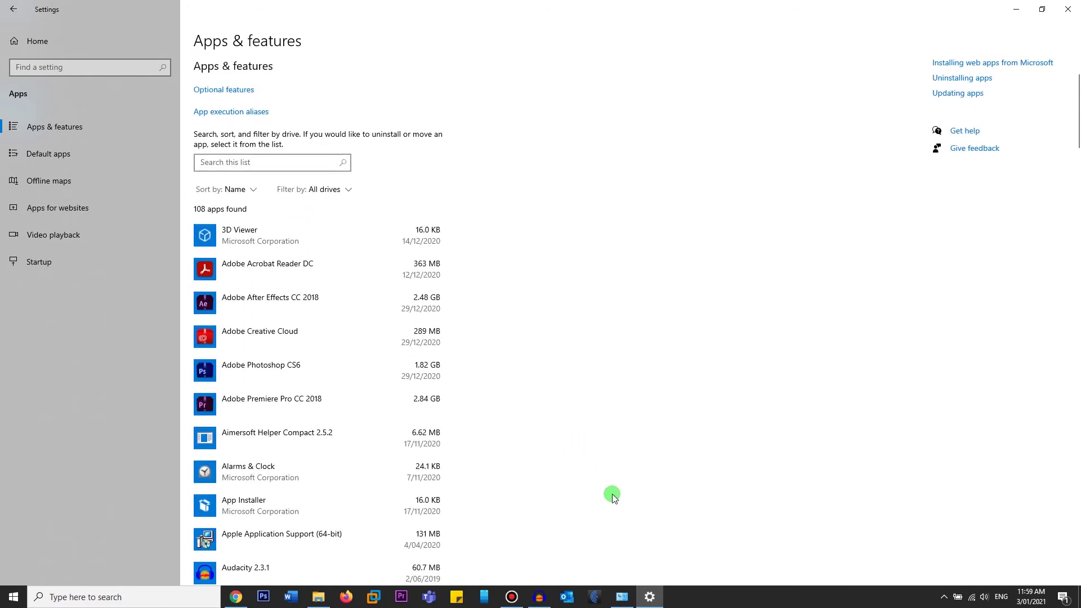
# Compare with the Programs and Features list, then minimize it and return to Settings
pyautogui.click(624, 599)
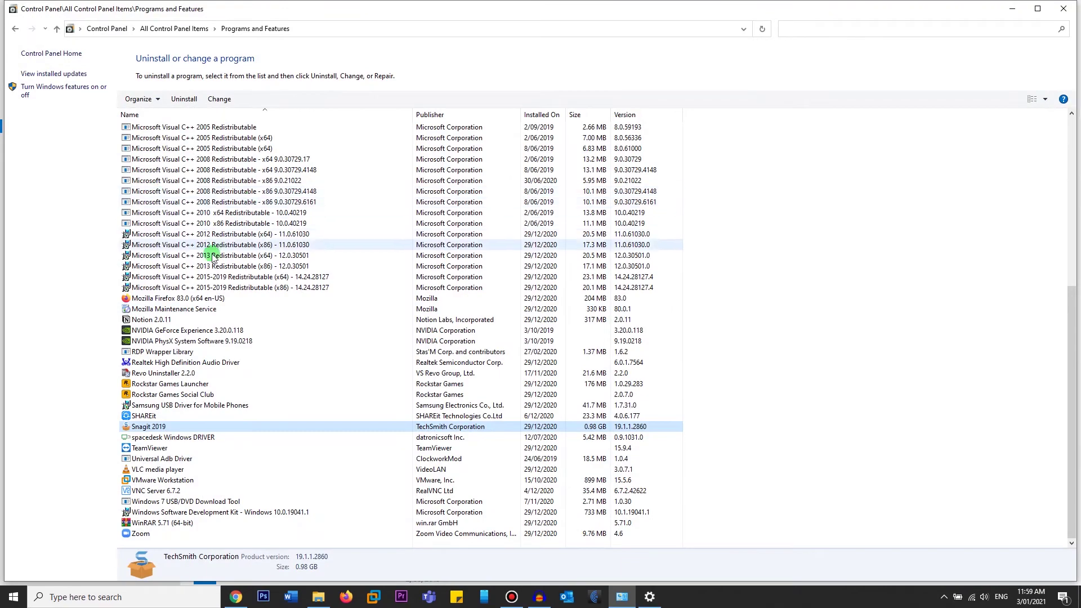
pyautogui.scroll(9, 214, 251)
pyautogui.scroll(-9, 265, 224)
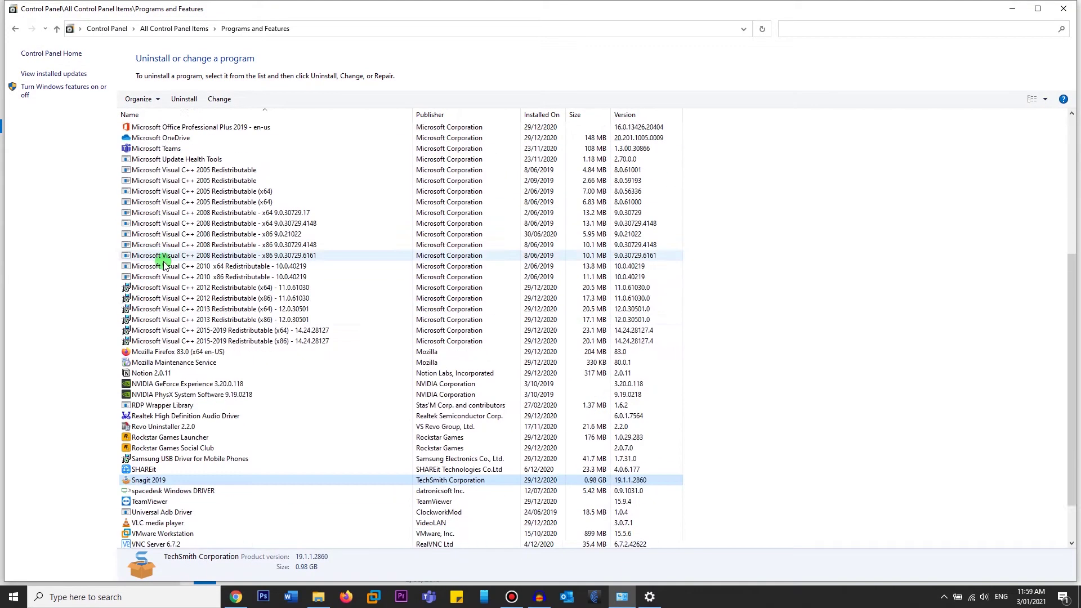
pyautogui.click(1012, 8)
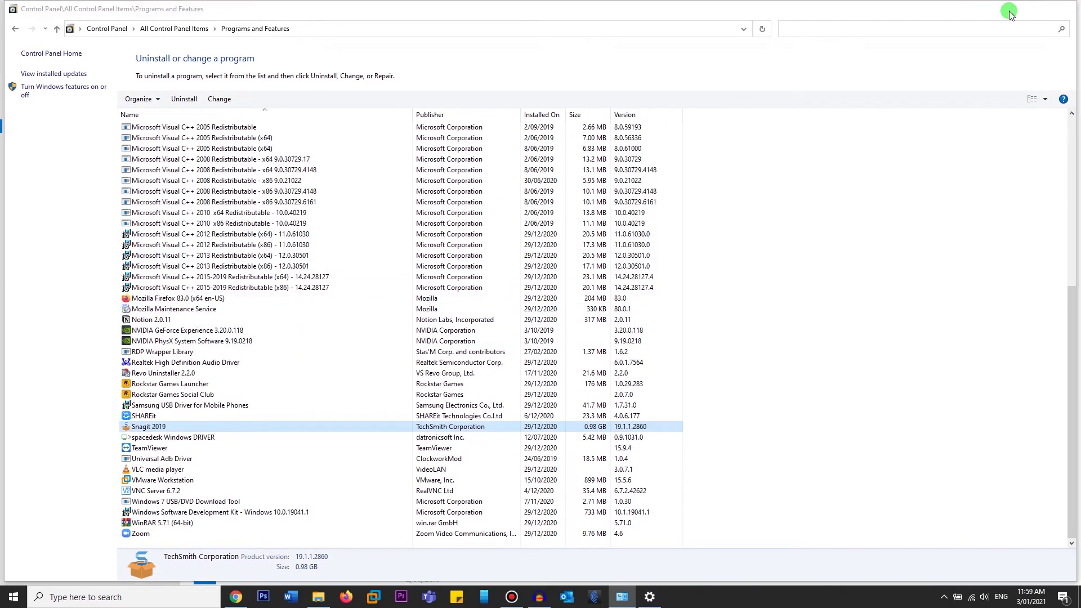
pyautogui.scroll(-10, 270, 297)
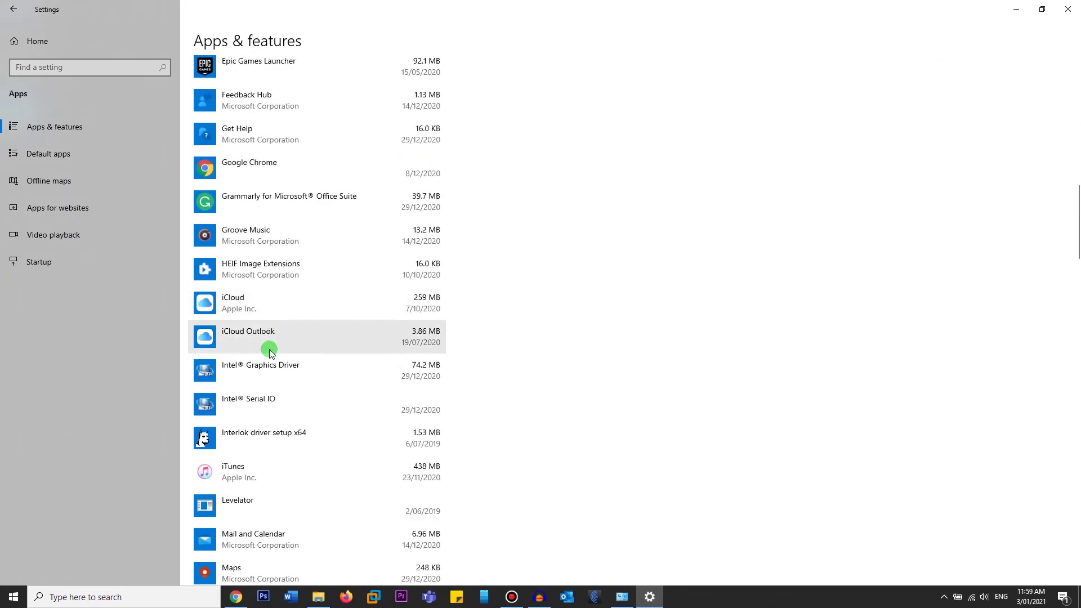
pyautogui.scroll(12, 292, 345)
pyautogui.scroll(-5, 276, 360)
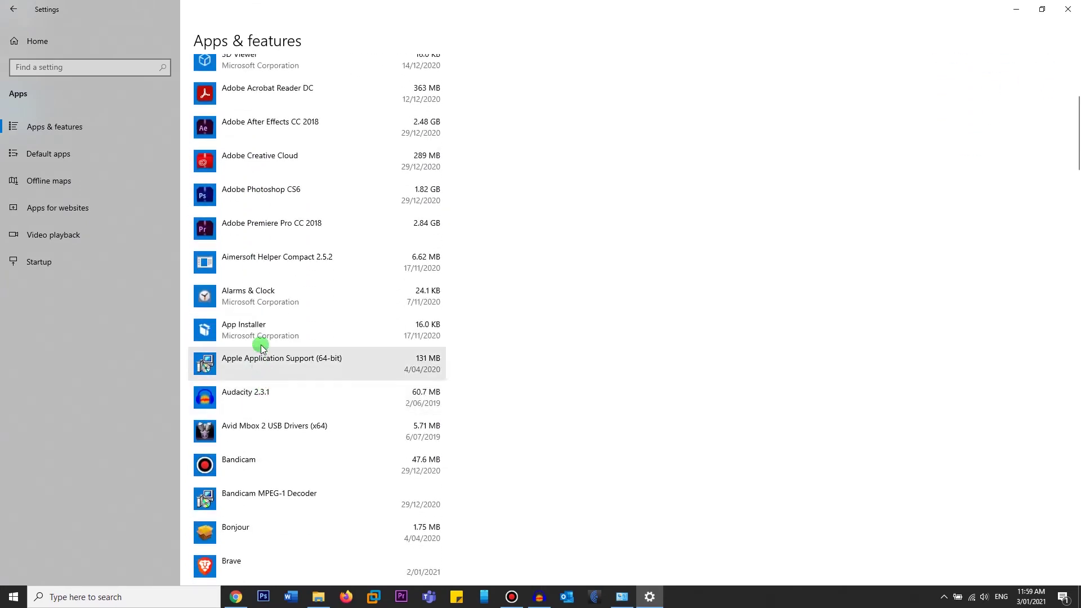
# Uninstall Candy Crush Friends from Apps & features, confirming in the flyout
pyautogui.click(258, 321)
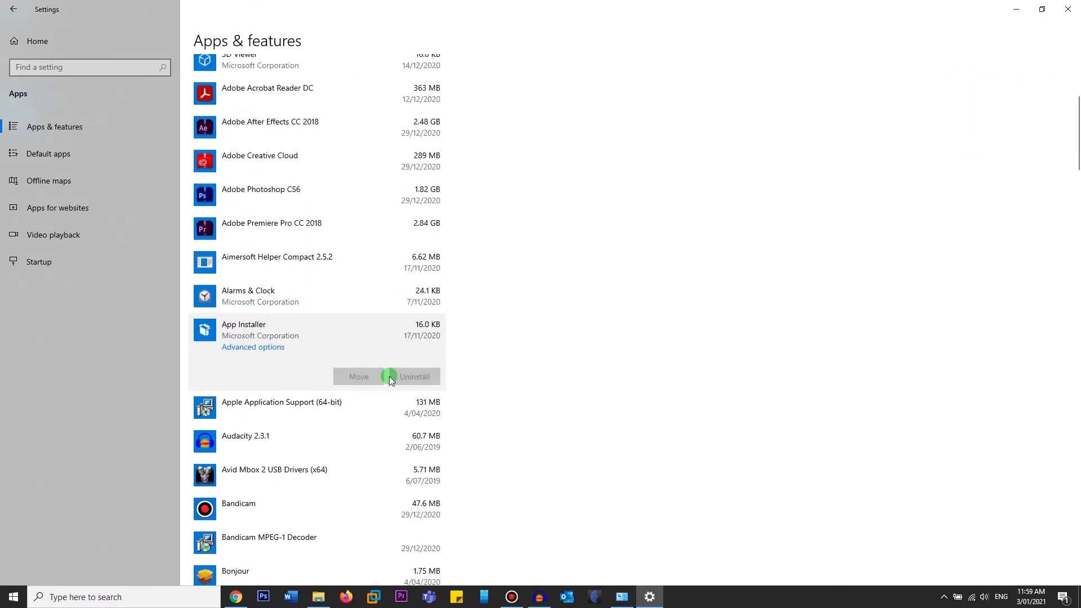
pyautogui.scroll(-3, 313, 356)
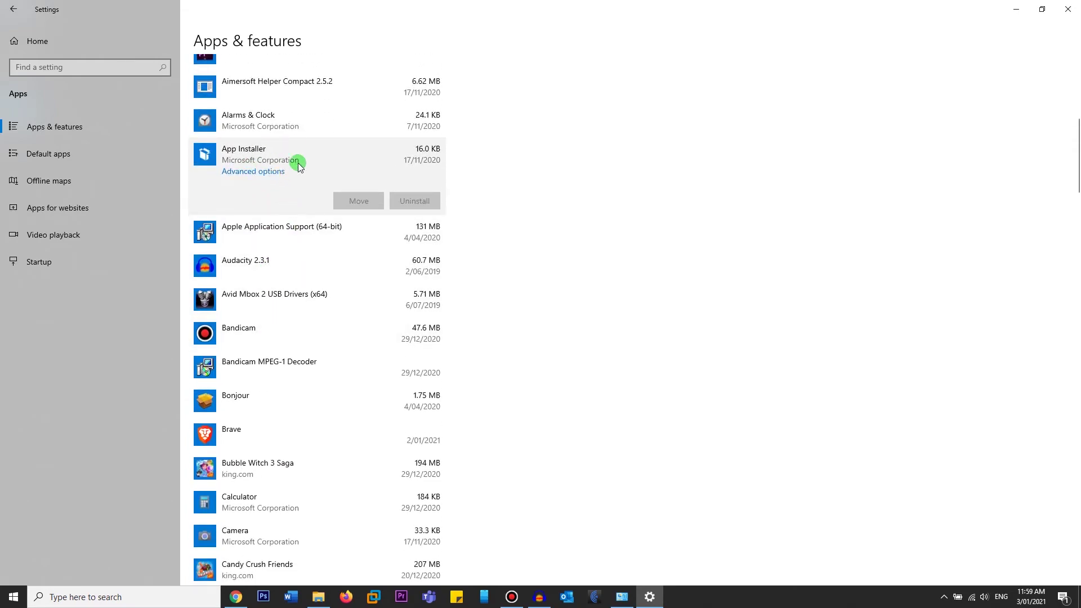
pyautogui.scroll(-2, 247, 185)
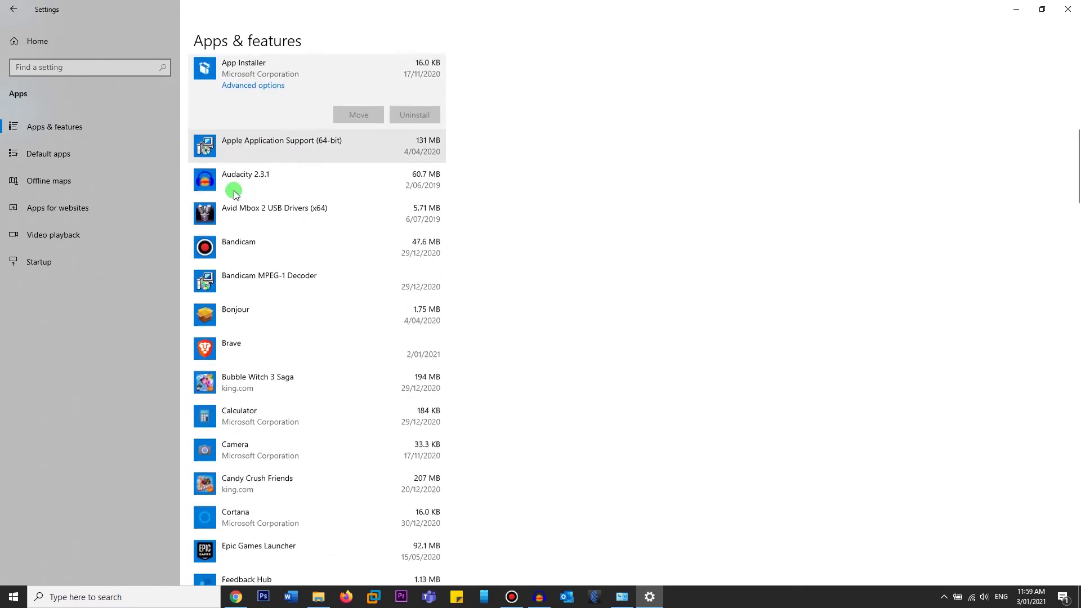
pyautogui.scroll(-5, 274, 327)
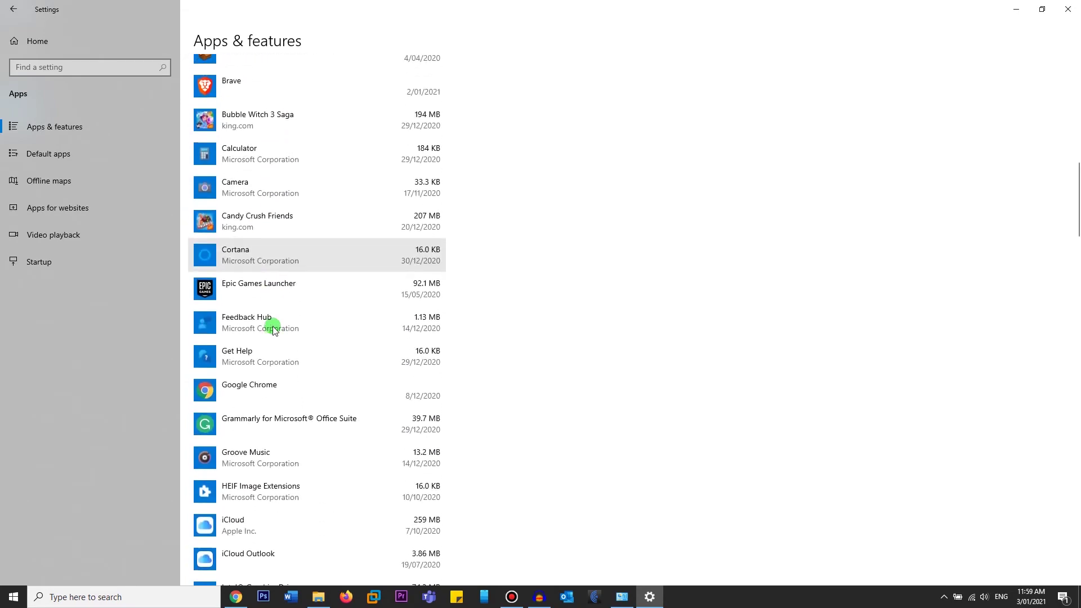
pyautogui.click(251, 222)
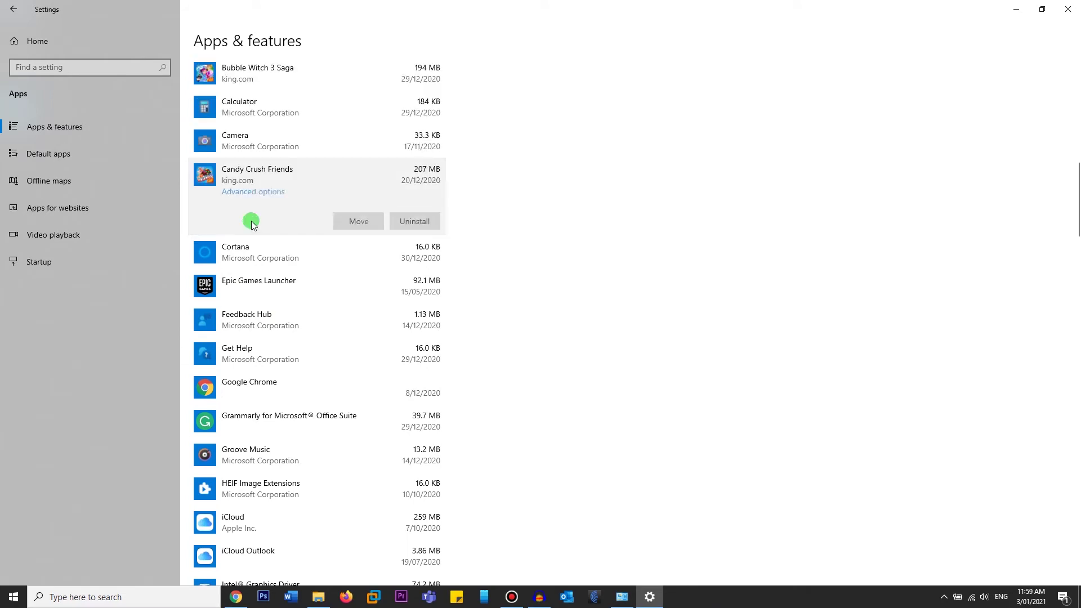
pyautogui.click(414, 221)
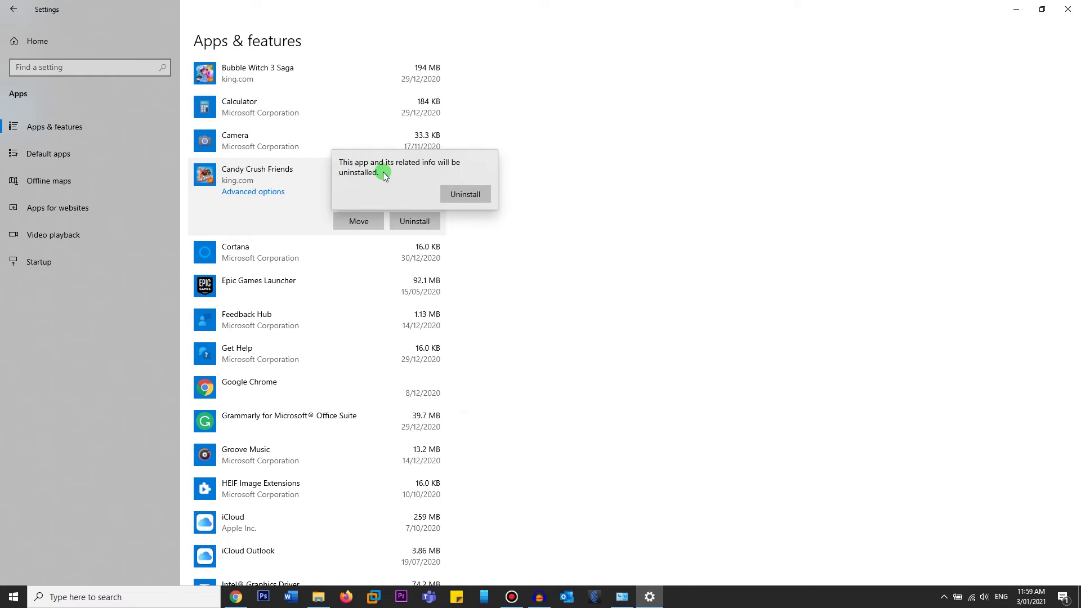
pyautogui.click(459, 194)
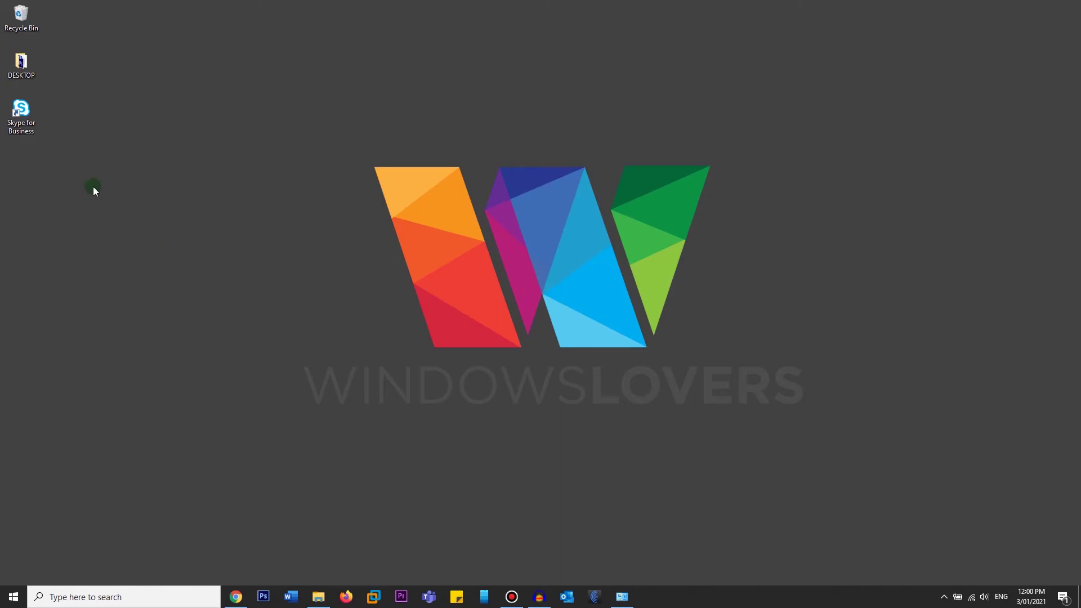
# Choose Uninstall on Brave from its Start menu right-click options
pyautogui.press('super')
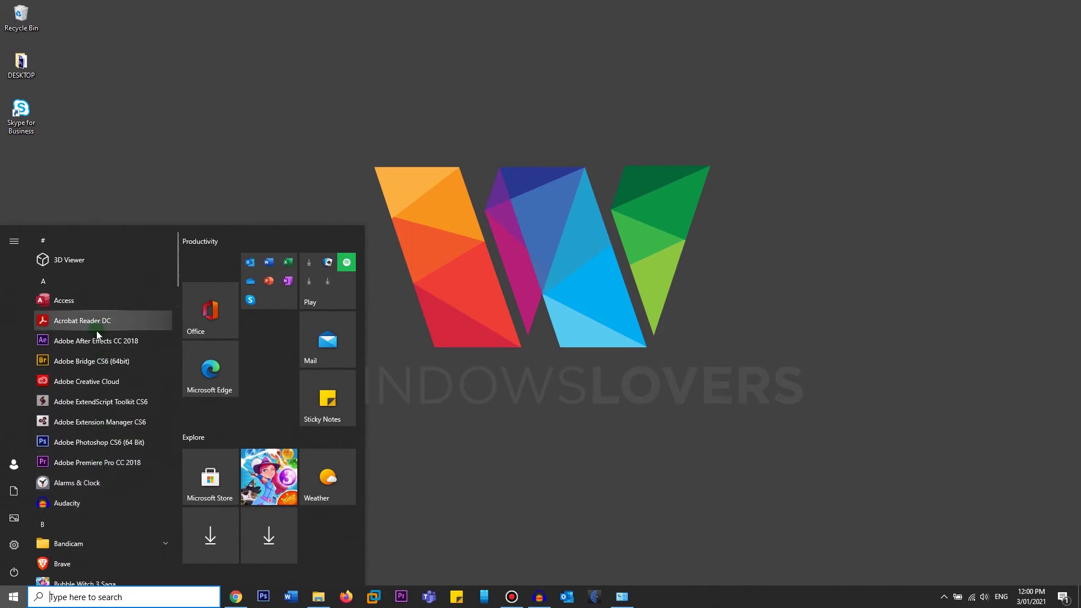
pyautogui.click(433, 446)
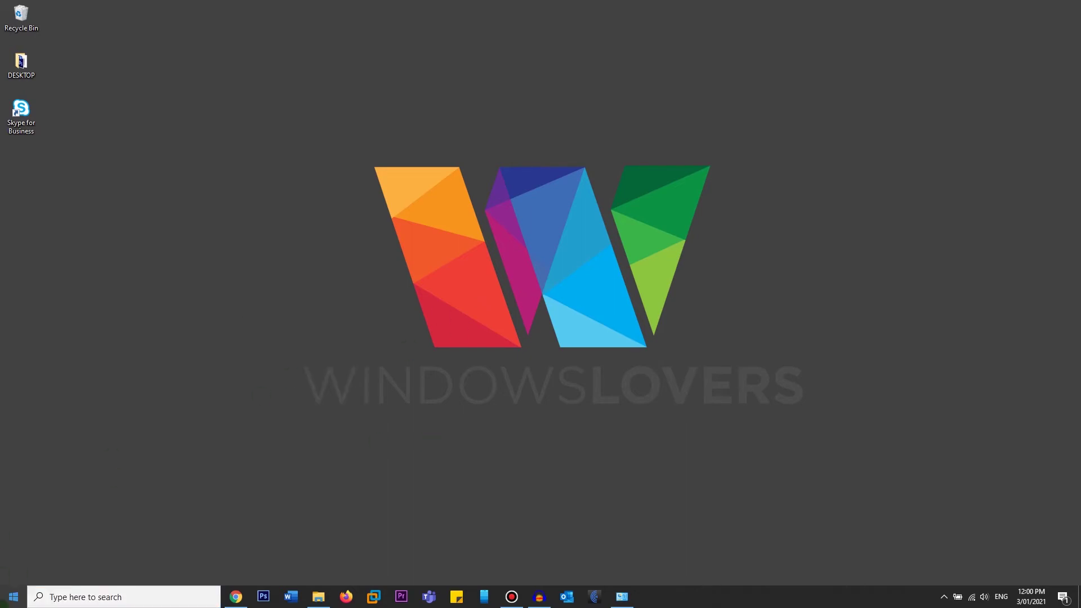
pyautogui.press('super')
pyautogui.scroll(-3, 68, 473)
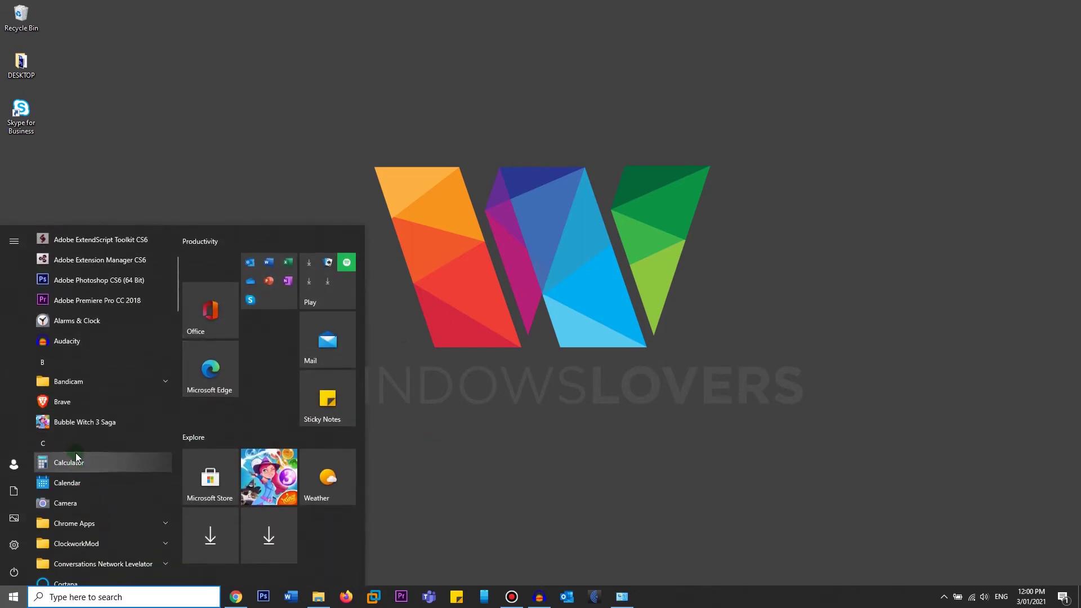
pyautogui.rightClick(73, 404)
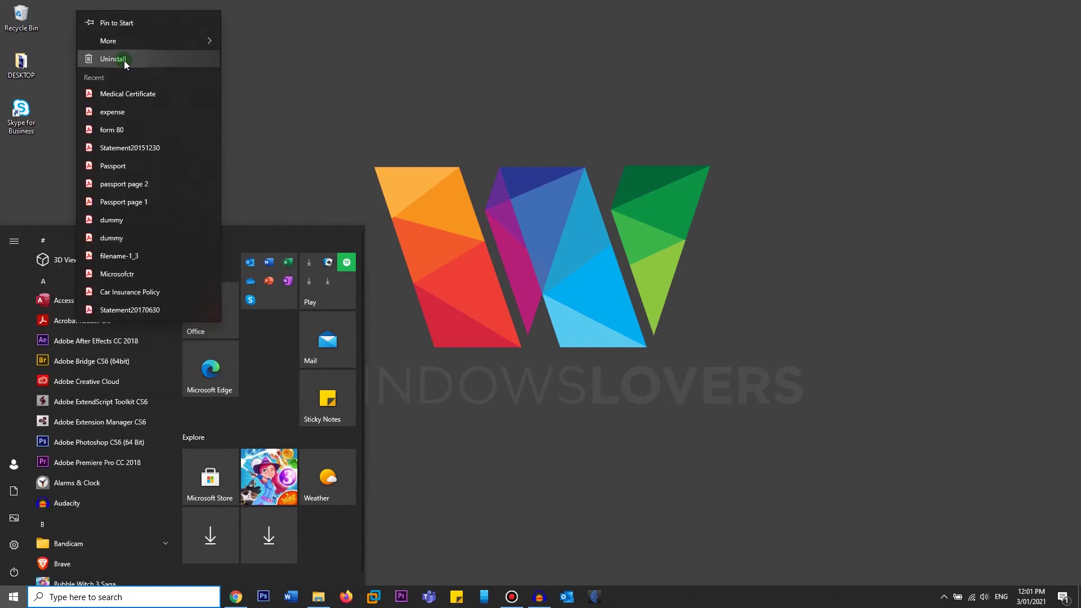
pyautogui.click(124, 59)
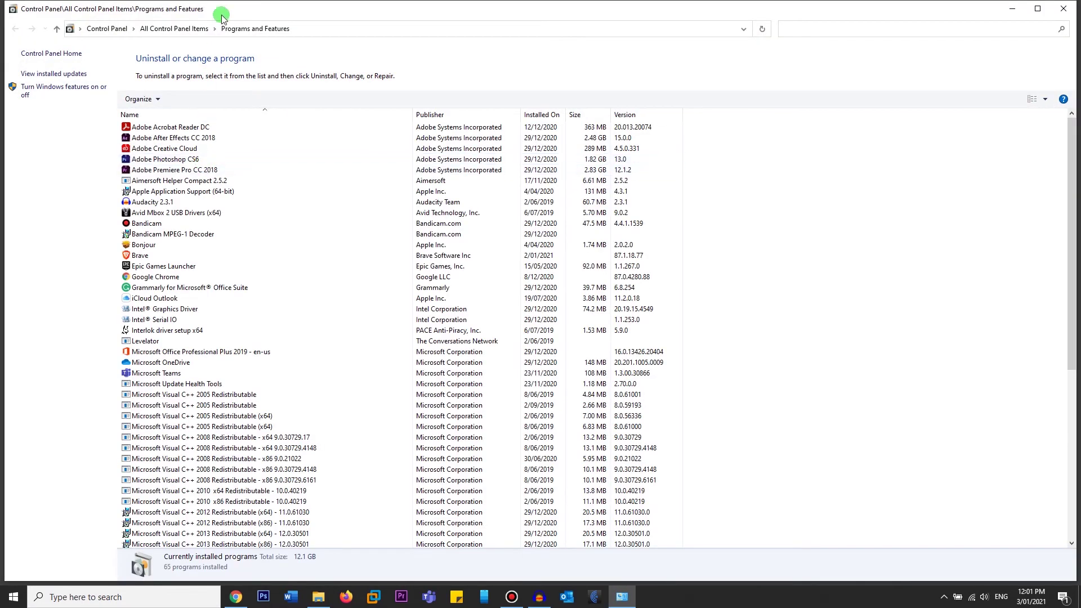
# Scroll Programs and Features to the bottom and bring up the Start menu
pyautogui.scroll(-9, 240, 344)
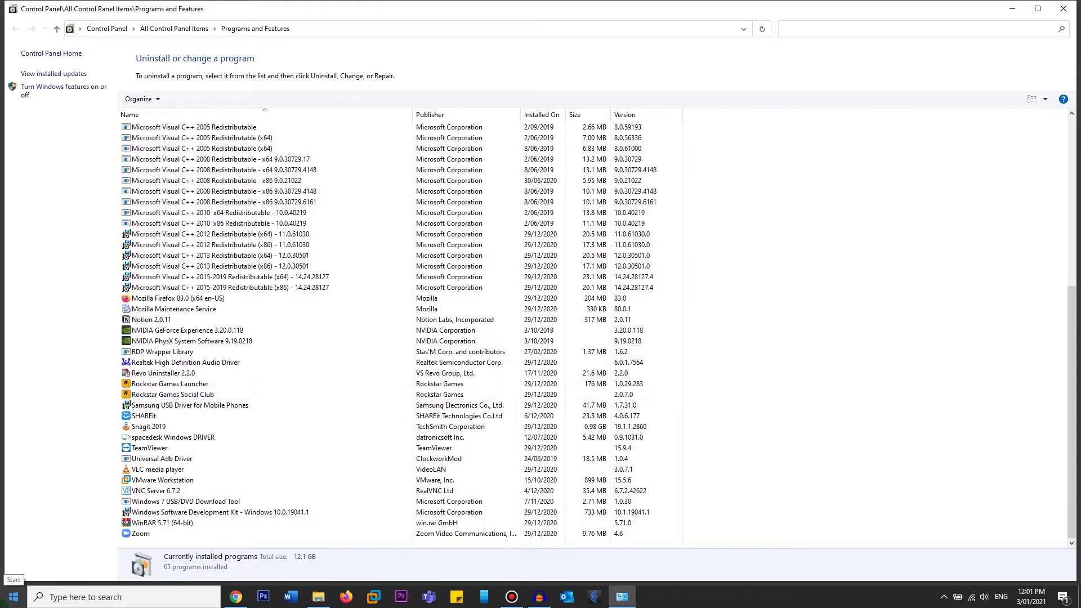
pyautogui.click(13, 597)
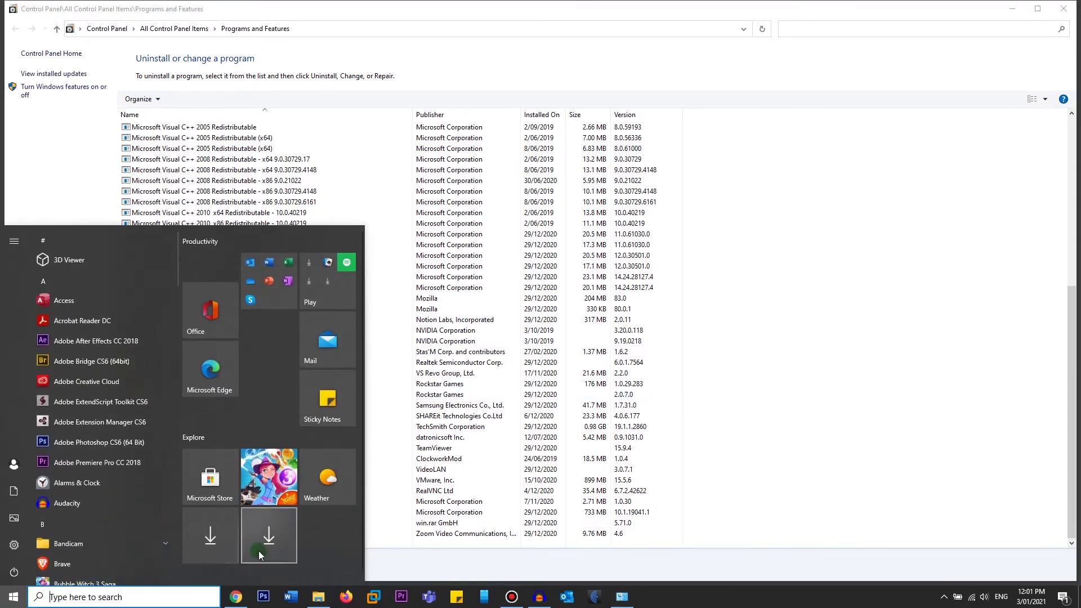
# Try uninstalling Bubble Witch 3 Saga from Start, dismiss the prompt, then uninstall Audacity
pyautogui.scroll(-3, 136, 479)
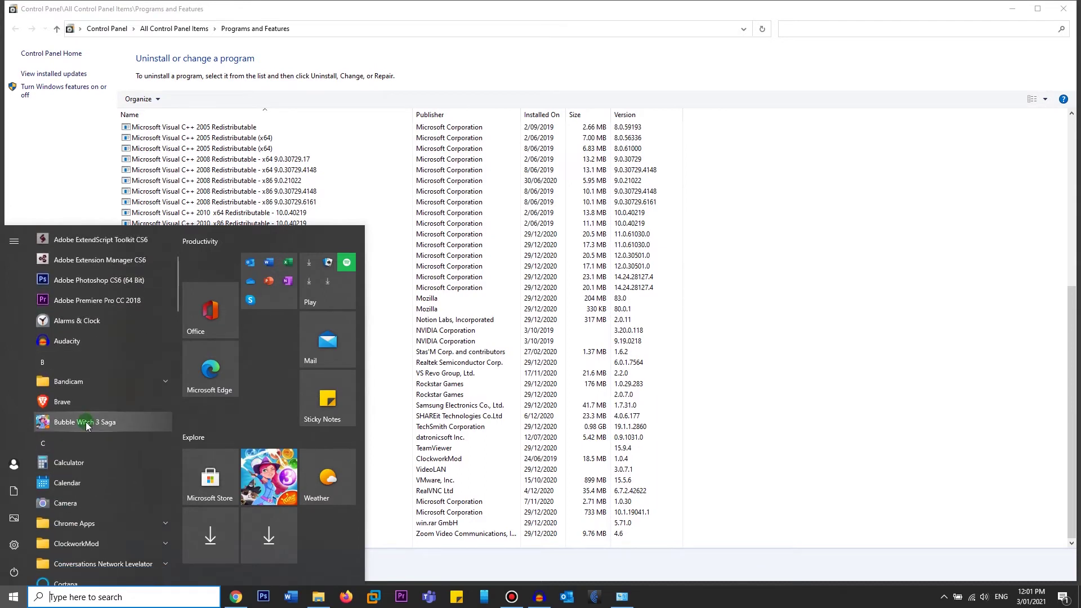
pyautogui.rightClick(86, 421)
pyautogui.click(116, 472)
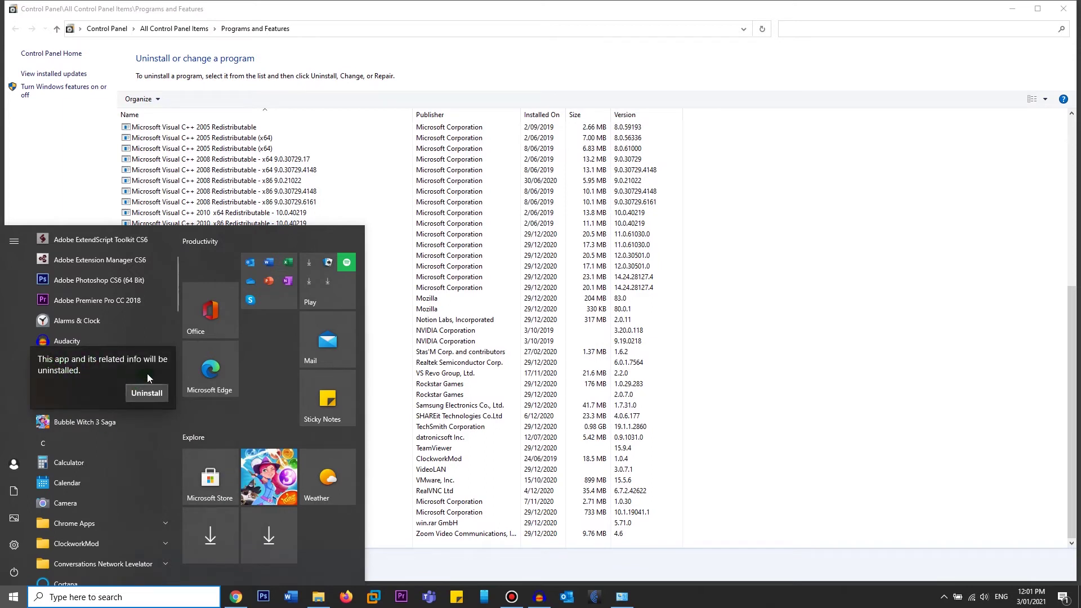
pyautogui.click(19, 384)
pyautogui.click(79, 345)
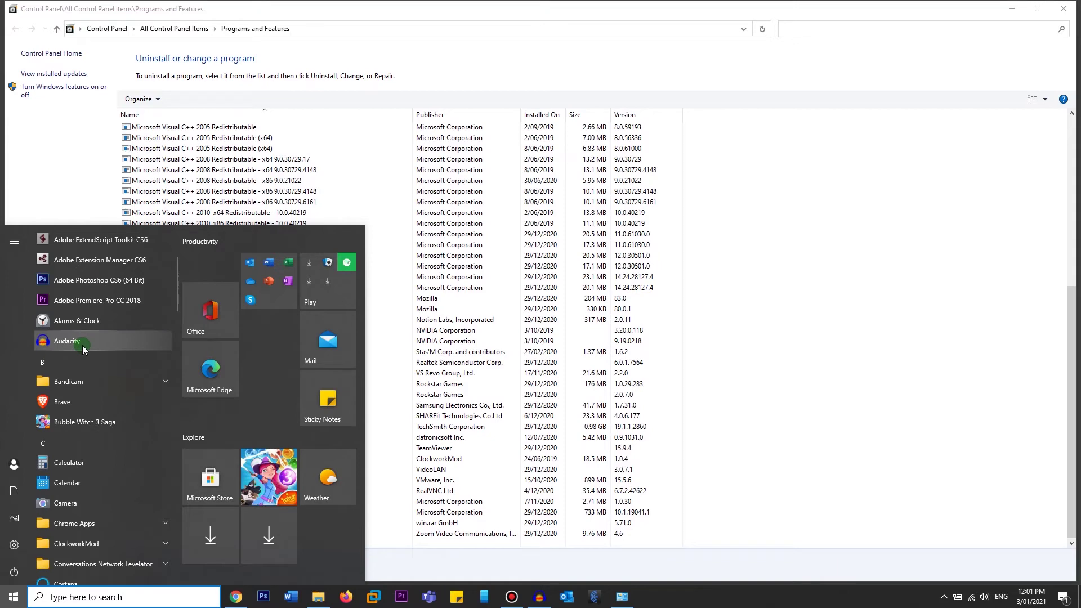
pyautogui.rightClick(82, 346)
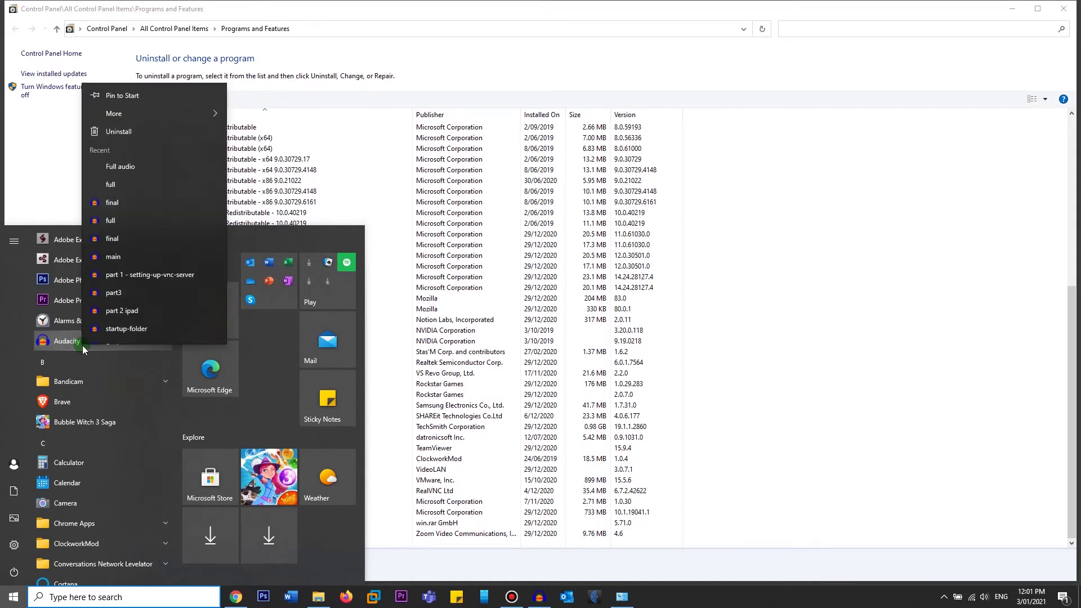
pyautogui.click(110, 87)
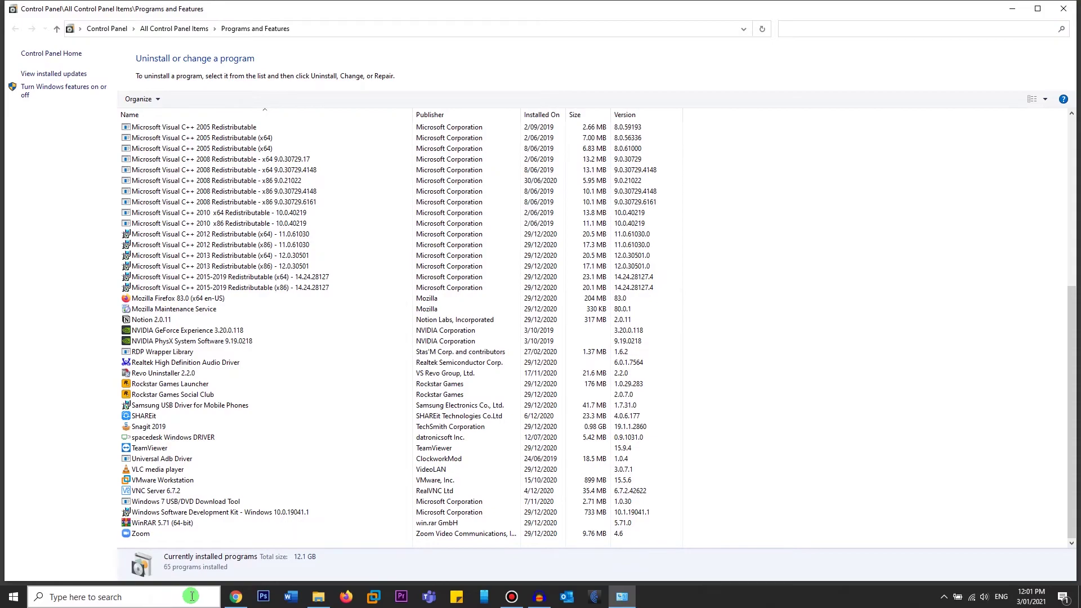
pyautogui.click(1063, 9)
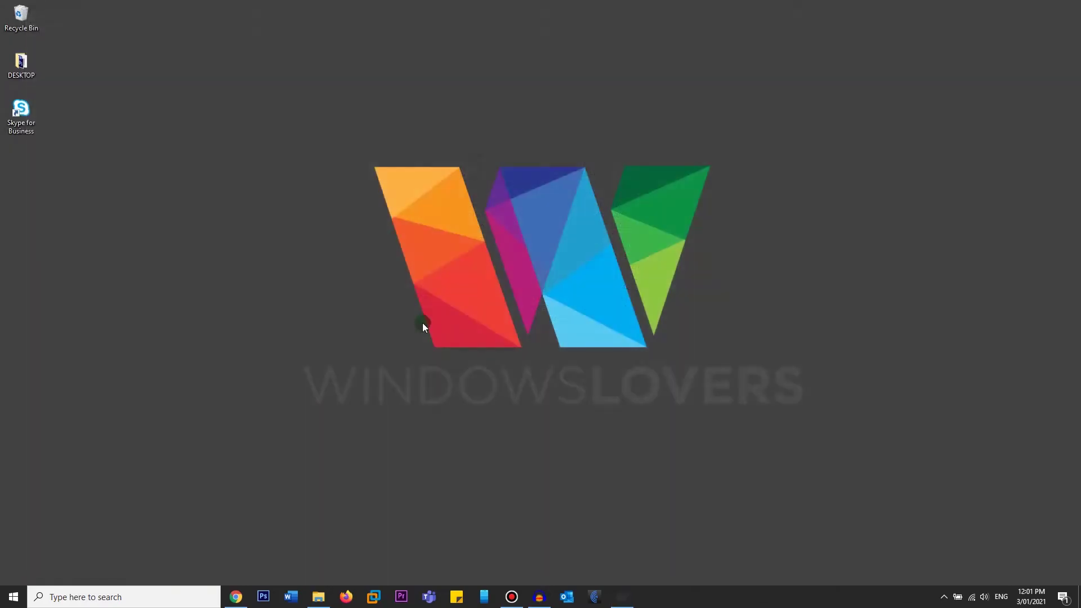
pyautogui.click(13, 597)
pyautogui.rightClick(95, 381)
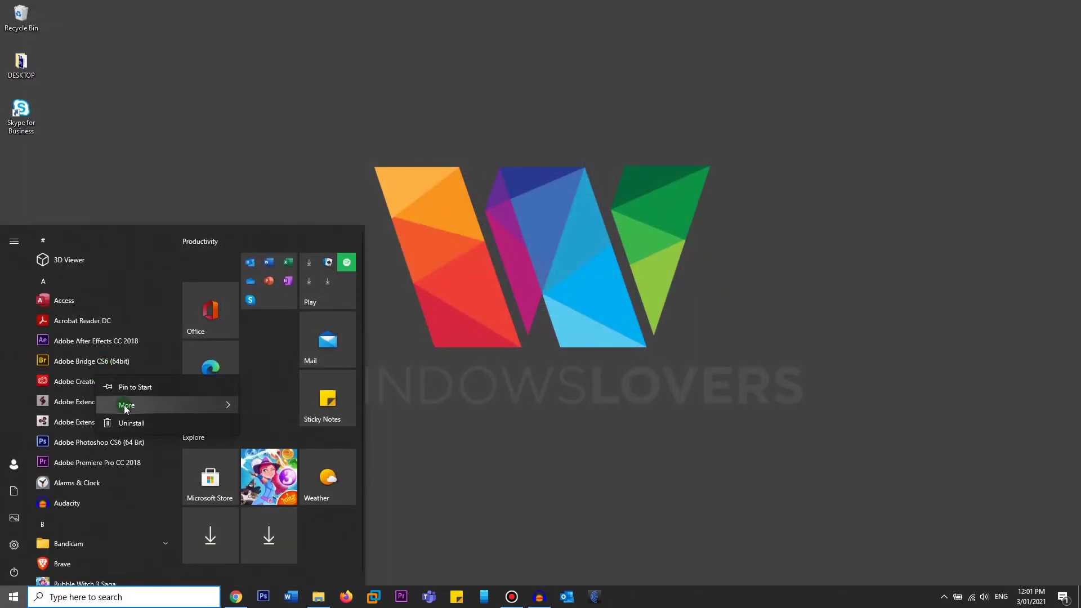
pyautogui.click(127, 415)
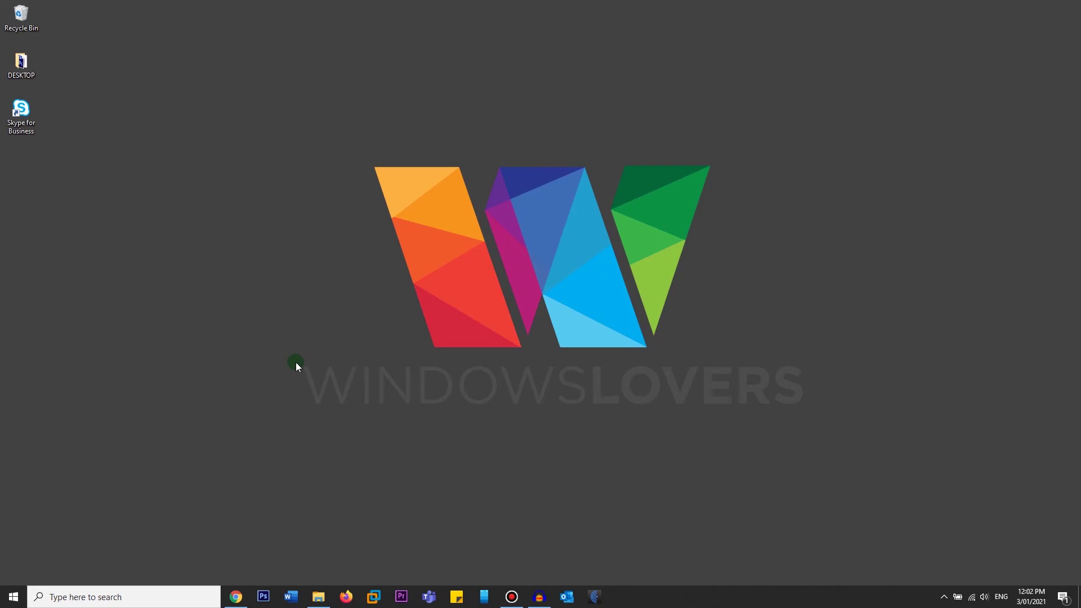
# Bring Chrome forward on the Revo Uninstaller Free page and view its full URL
pyautogui.click(236, 597)
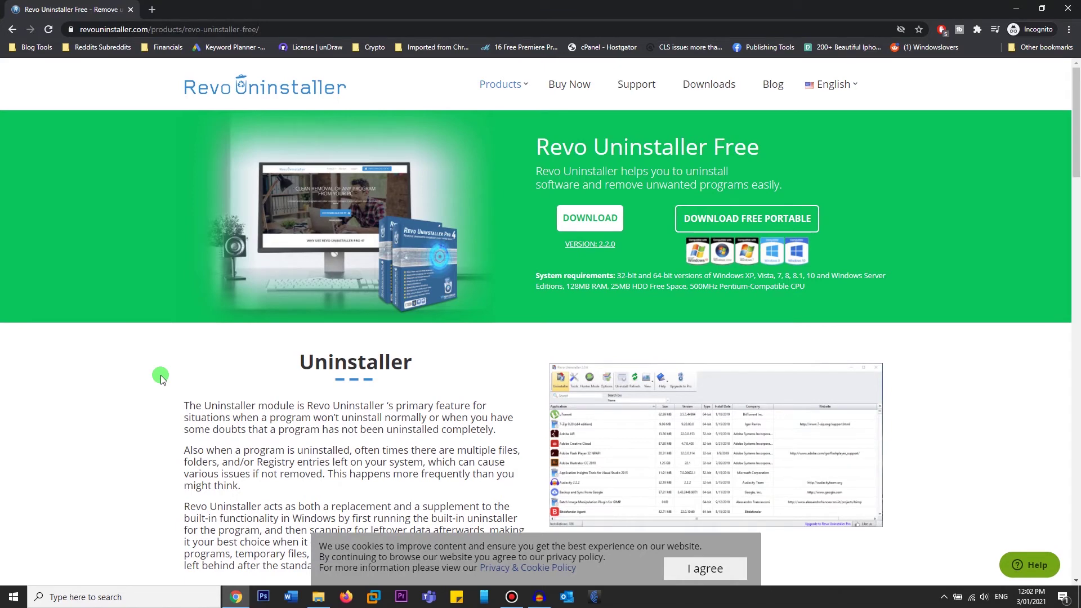
pyautogui.scroll(-4, 169, 377)
pyautogui.scroll(4, 185, 369)
pyautogui.click(198, 32)
pyautogui.press('End')
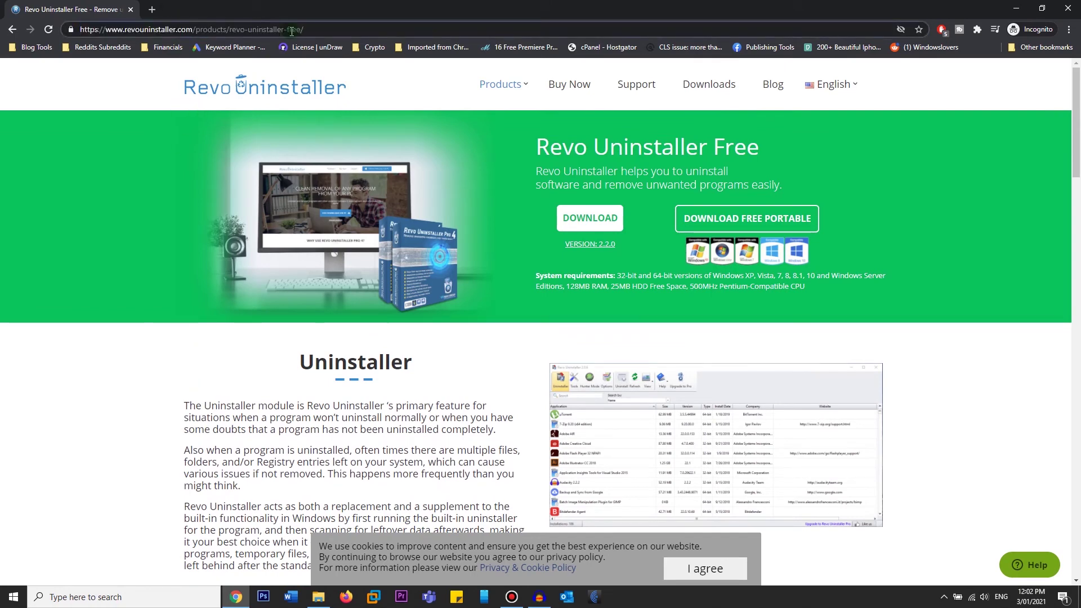
pyautogui.click(149, 371)
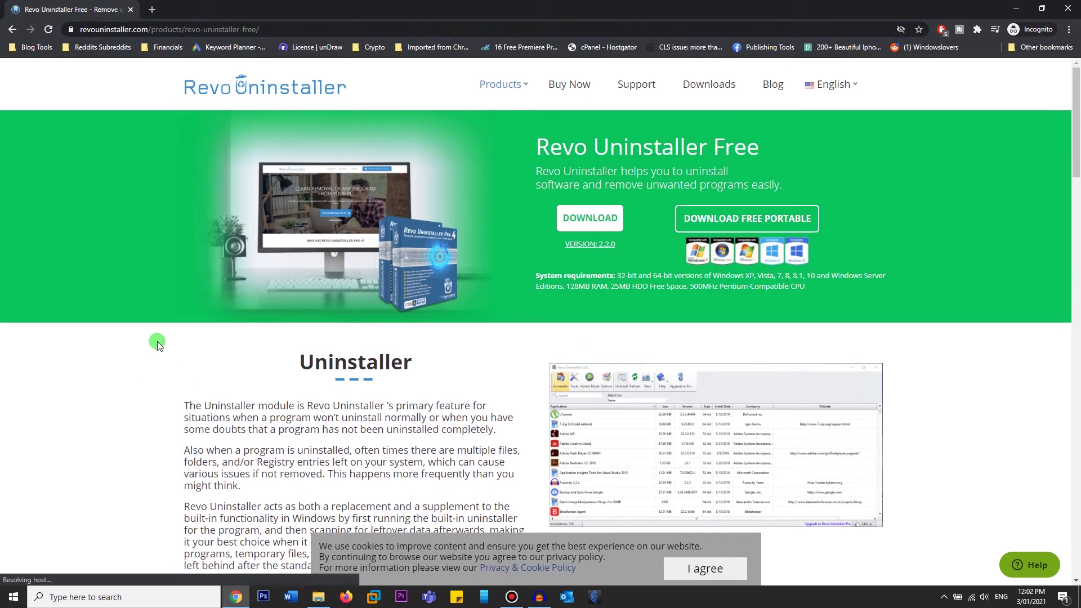
pyautogui.click(175, 421)
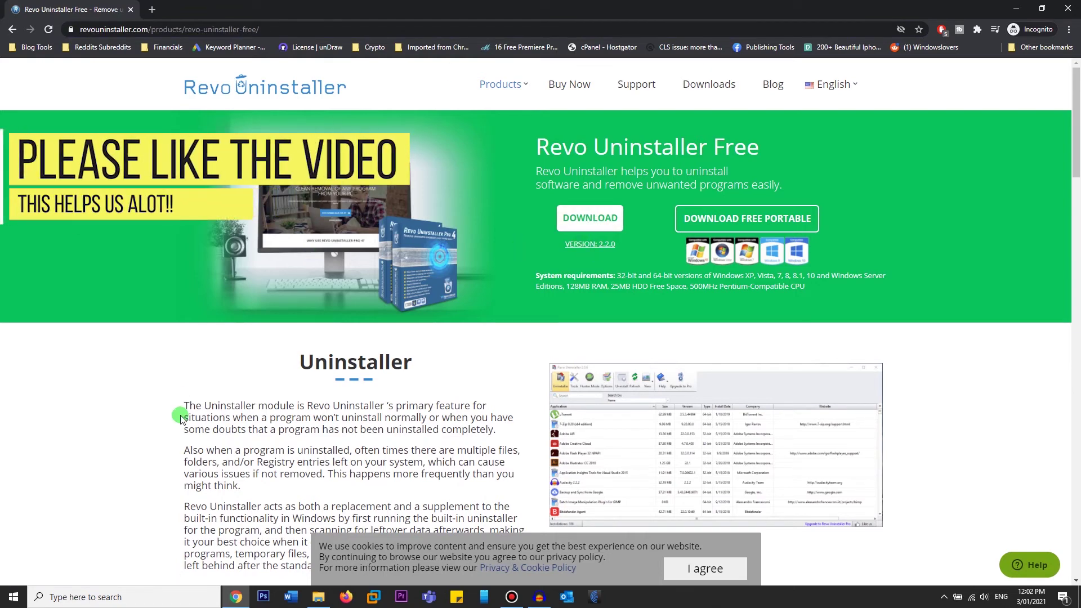
# Search taskbar for 're' and launch Revo Uninstaller from Best match
pyautogui.click(109, 599)
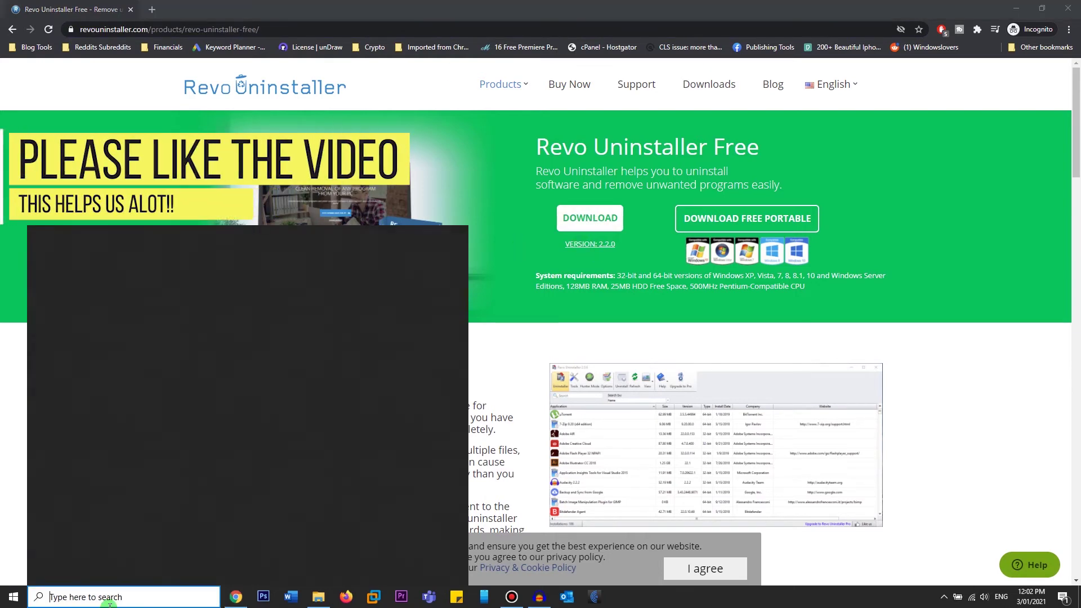
pyautogui.write('re')
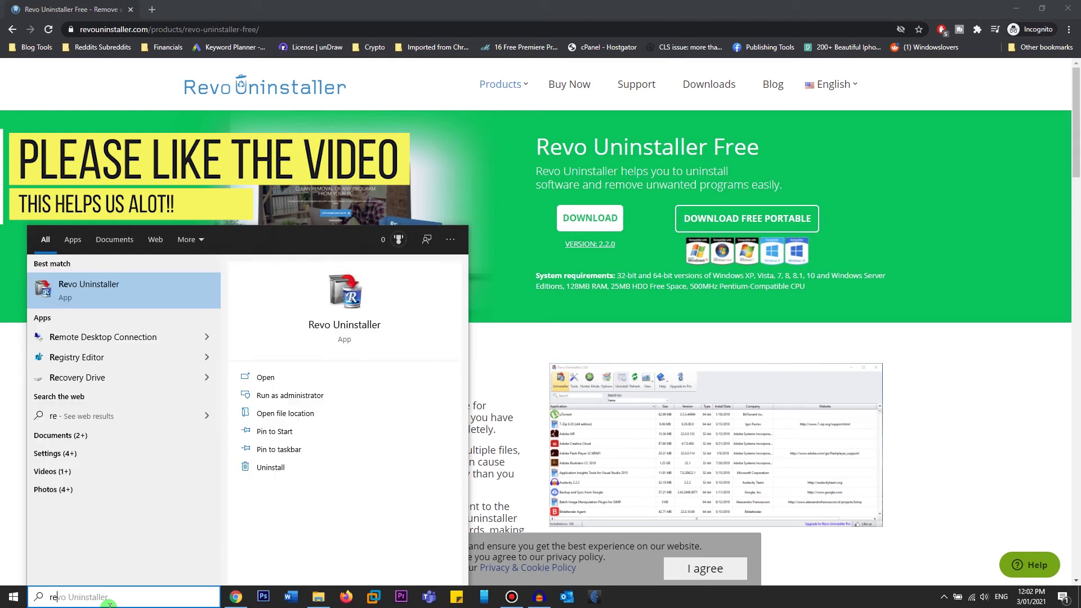
pyautogui.click(109, 284)
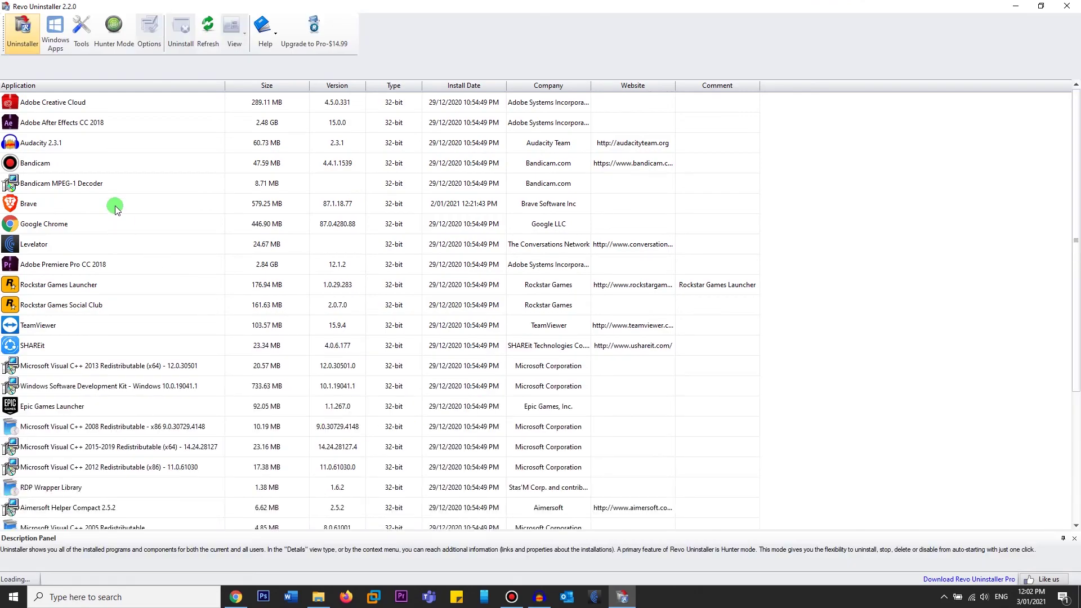
# Select Microsoft OneDrive - 64-bit in Revo Uninstaller's program list and start its uninstall
pyautogui.scroll(-10, 107, 287)
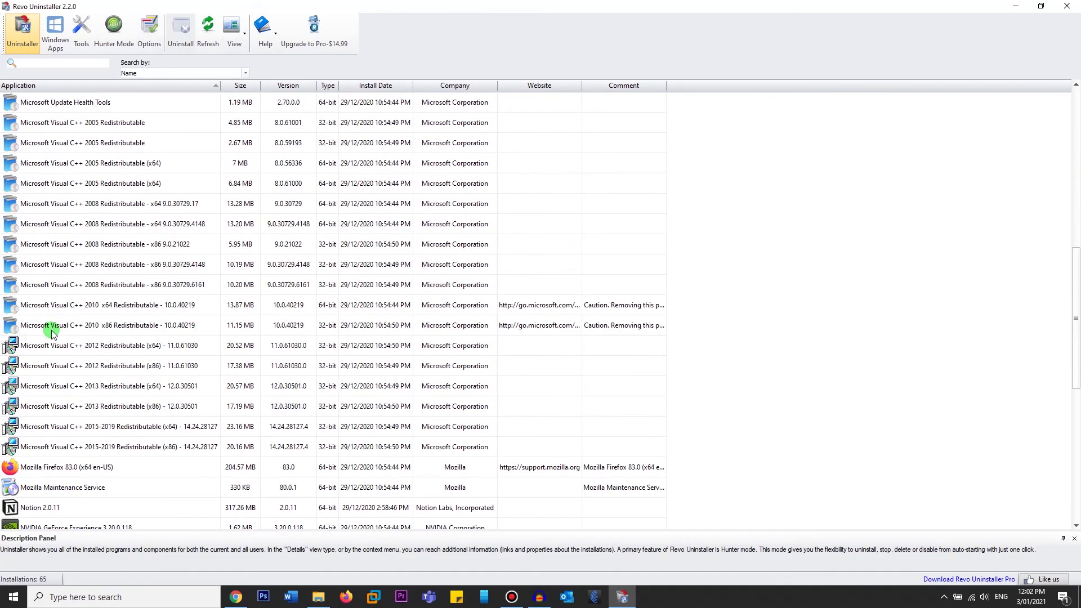
pyautogui.scroll(-3, 45, 354)
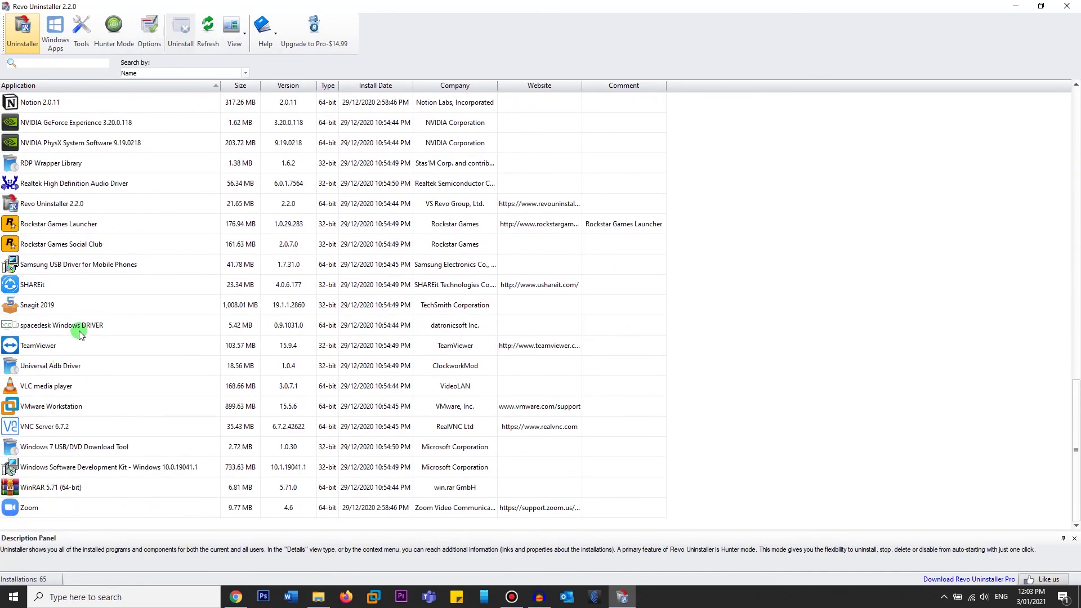
pyautogui.scroll(13, 76, 330)
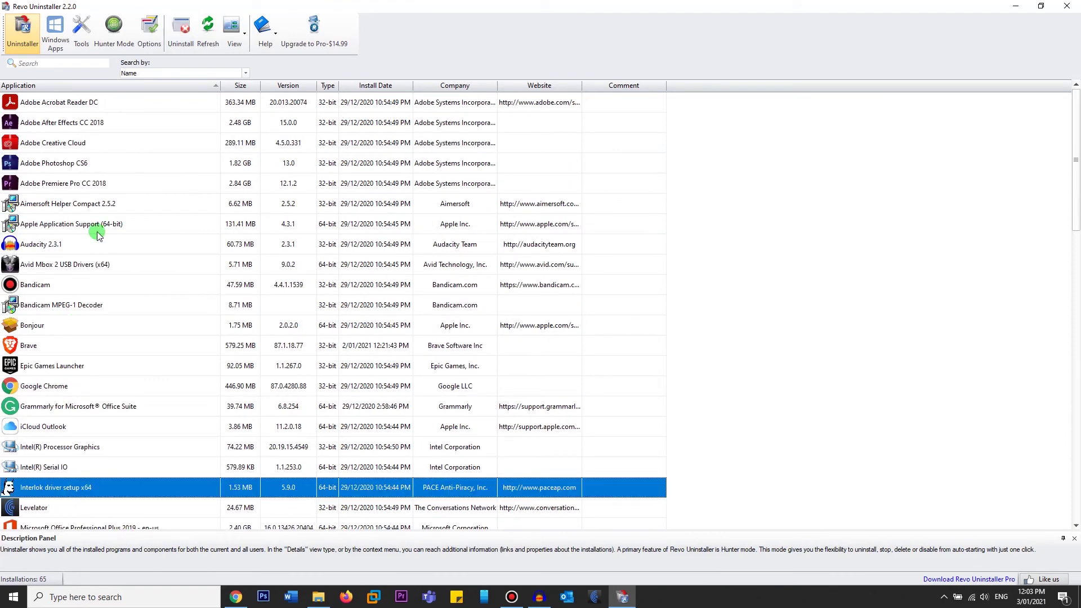
pyautogui.scroll(-2, 98, 236)
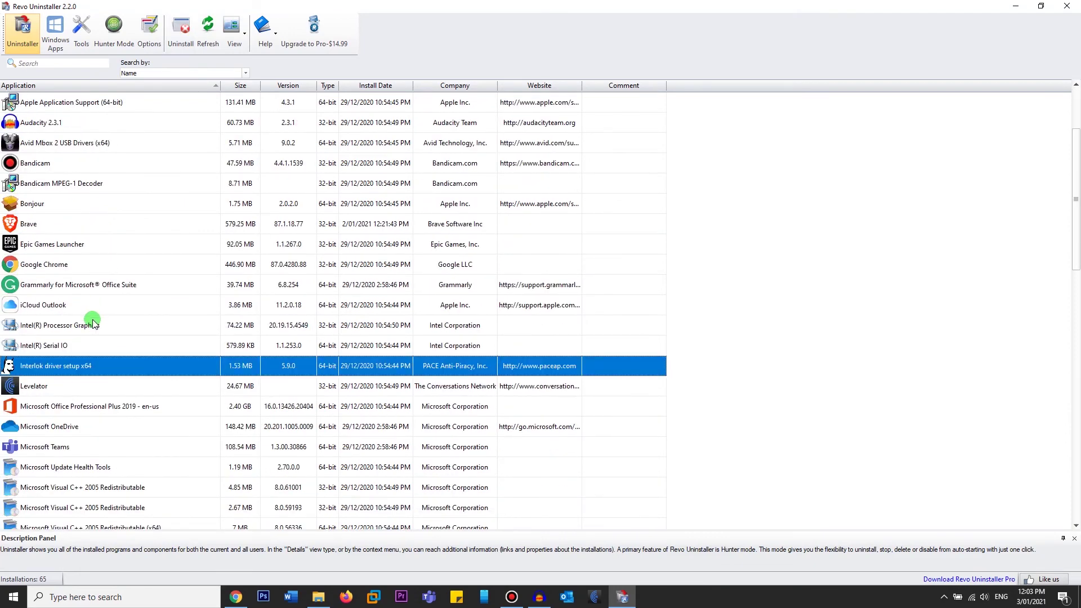
pyautogui.scroll(-3, 92, 323)
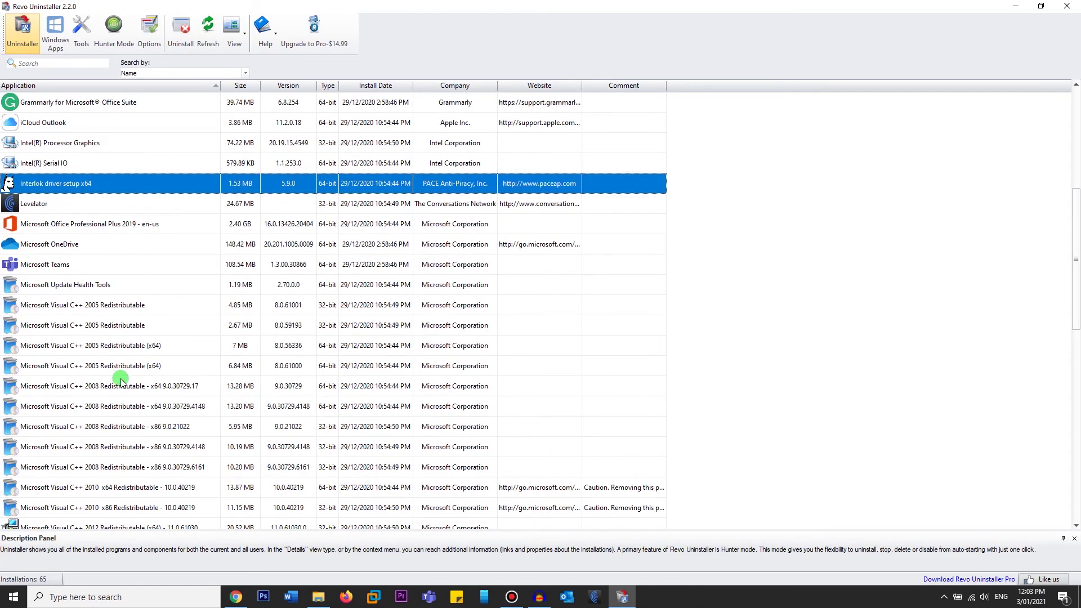
pyautogui.click(49, 248)
pyautogui.click(186, 33)
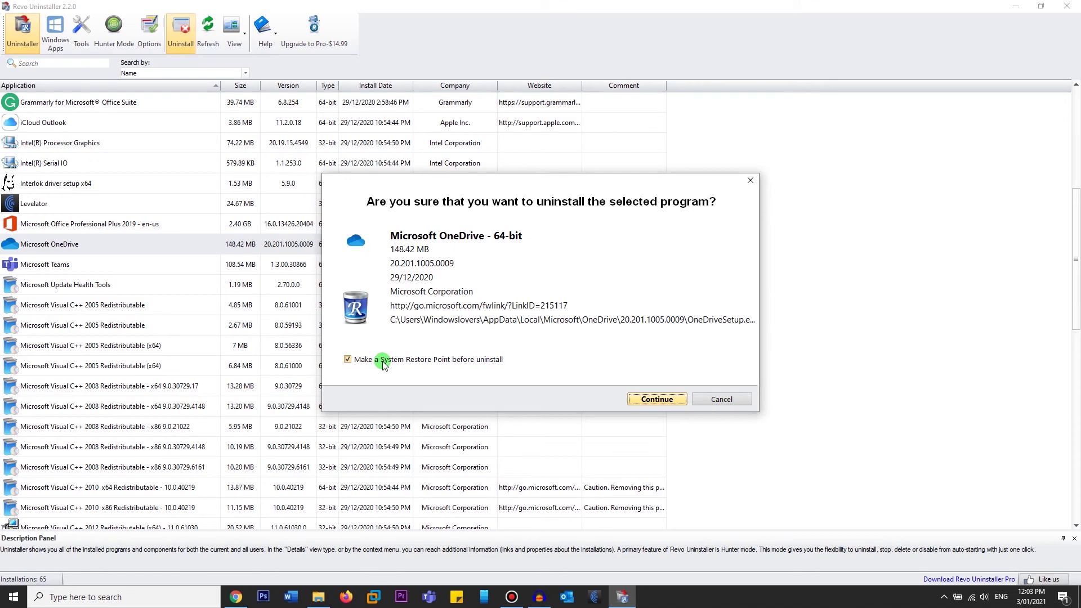
# Cancel the OneDrive uninstall, leaving it installed, and switch Revo Uninstaller to Hunter Mode
pyautogui.click(721, 400)
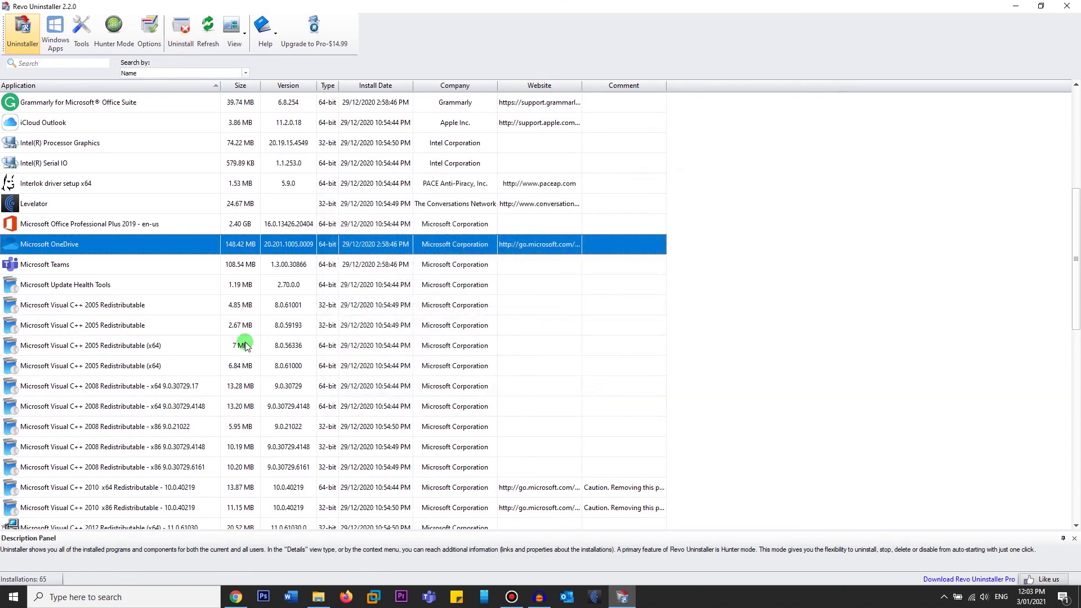
pyautogui.scroll(5, 189, 255)
pyautogui.scroll(-7, 189, 251)
pyautogui.scroll(7, 191, 250)
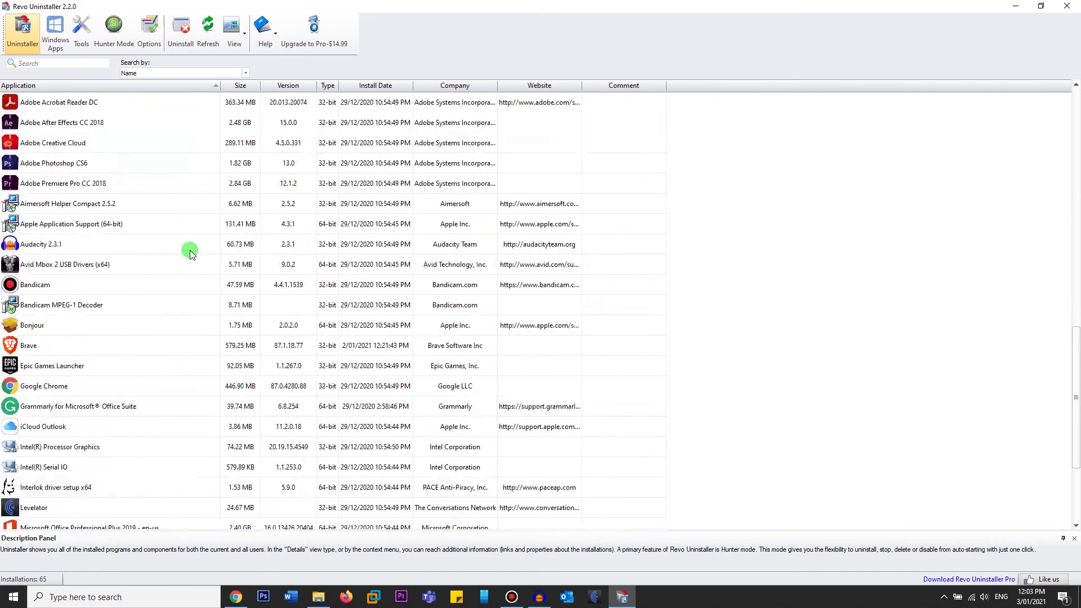
pyautogui.click(114, 31)
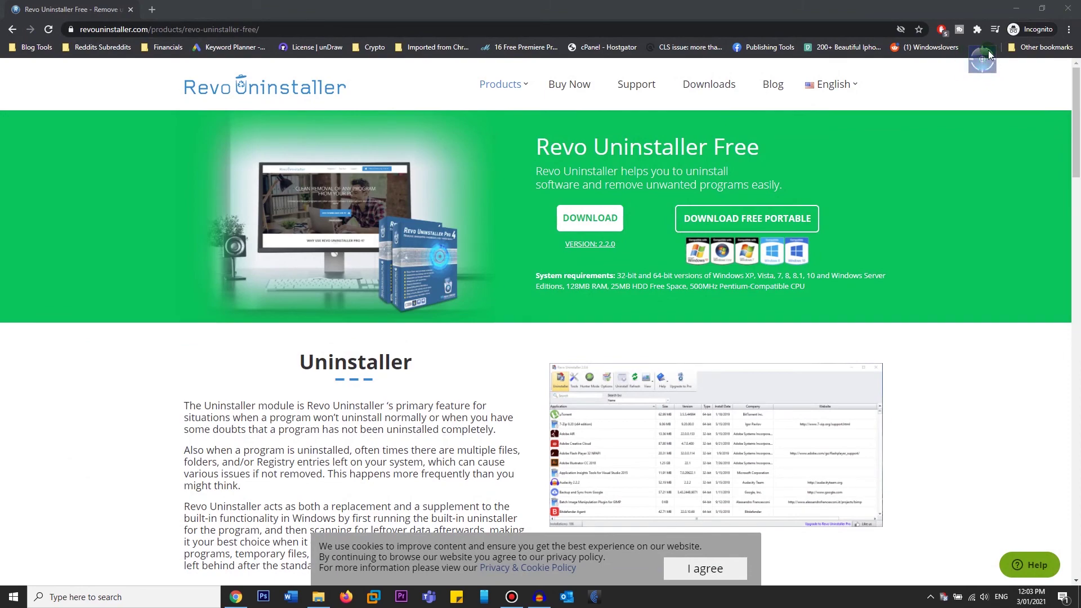
# Minimize Chrome and drop the Hunter Mode target on the Skype for Business desktop icon
pyautogui.click(961, 80)
pyautogui.click(1019, 14)
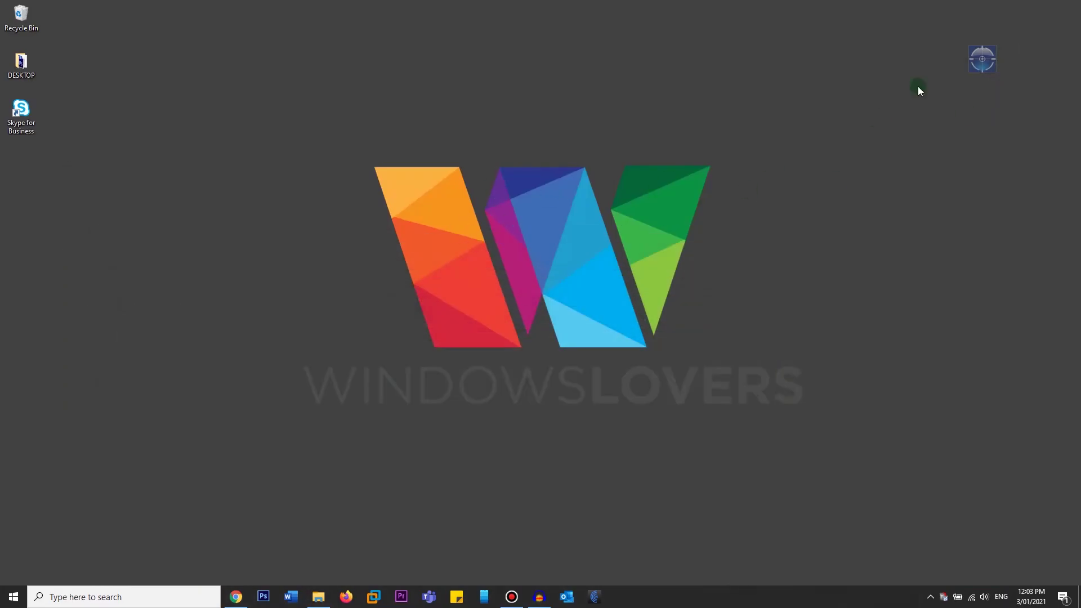
pyautogui.moveTo(984, 59); pyautogui.dragTo(24, 115)
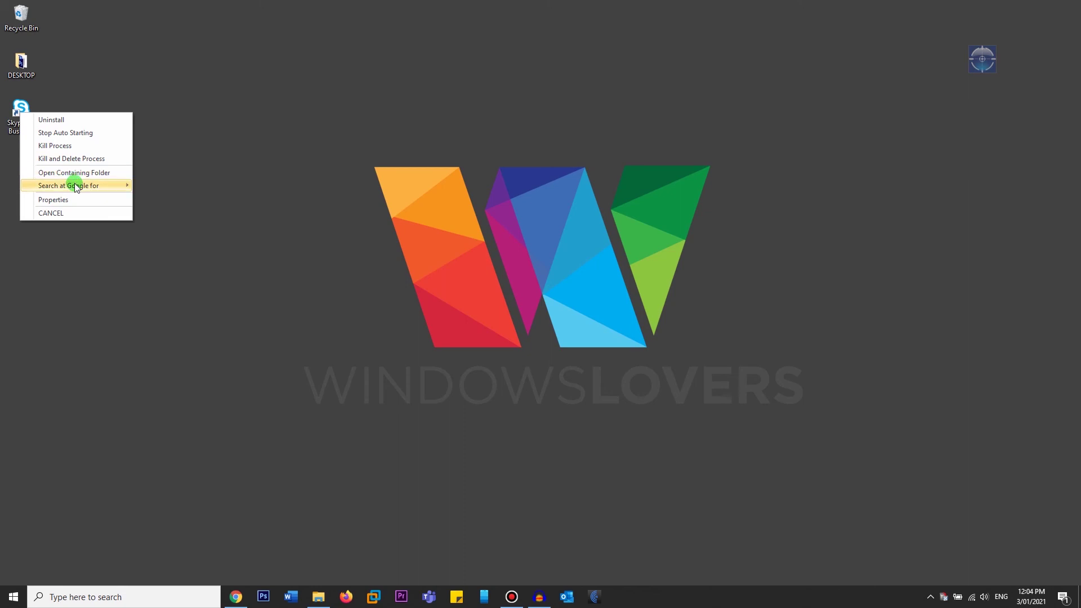
# Close the Skype for Business Hunter Mode menu and clear the desktop icon selection
pyautogui.moveTo(77, 186)
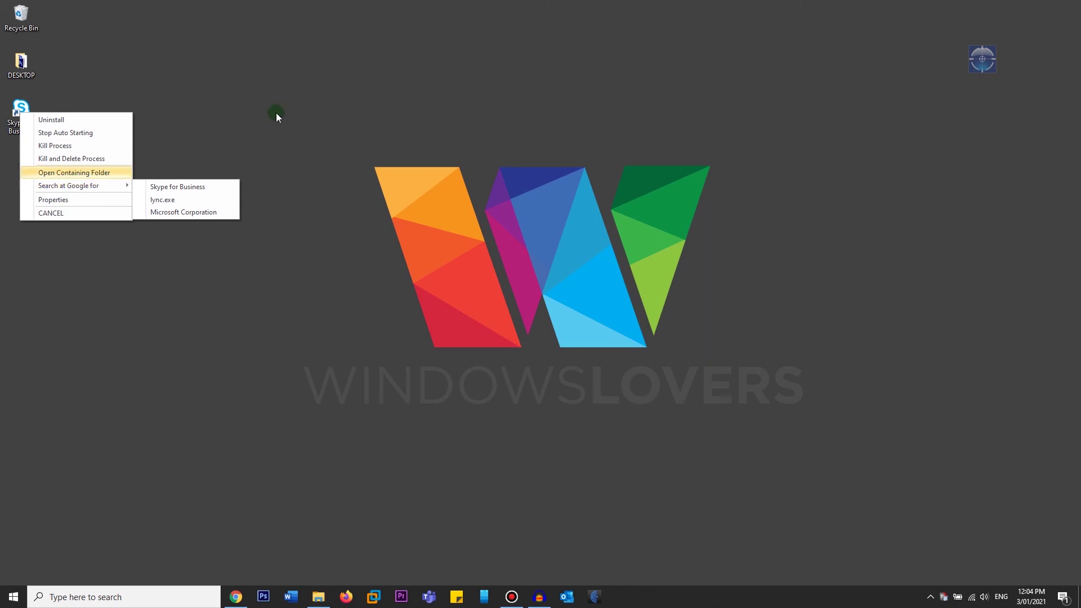
pyautogui.click(220, 154)
pyautogui.moveTo(119, 234); pyautogui.dragTo(2, 96)
pyautogui.click(153, 257)
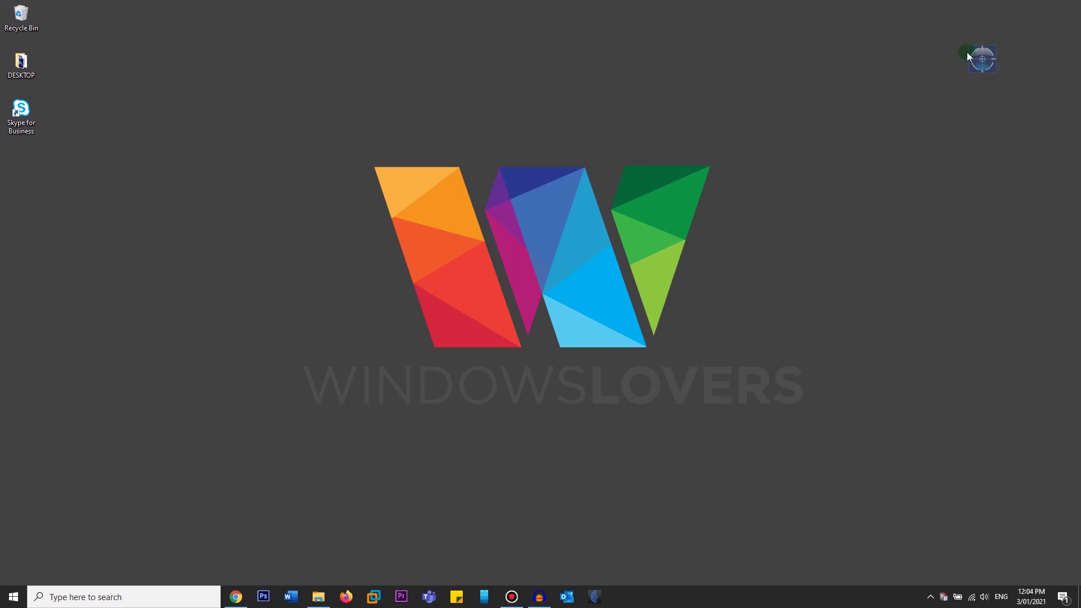
# Aim the Hunter target at Skype for Business again, then dismiss its action list
pyautogui.moveTo(976, 101); pyautogui.dragTo(28, 137)
pyautogui.moveTo(73, 184)
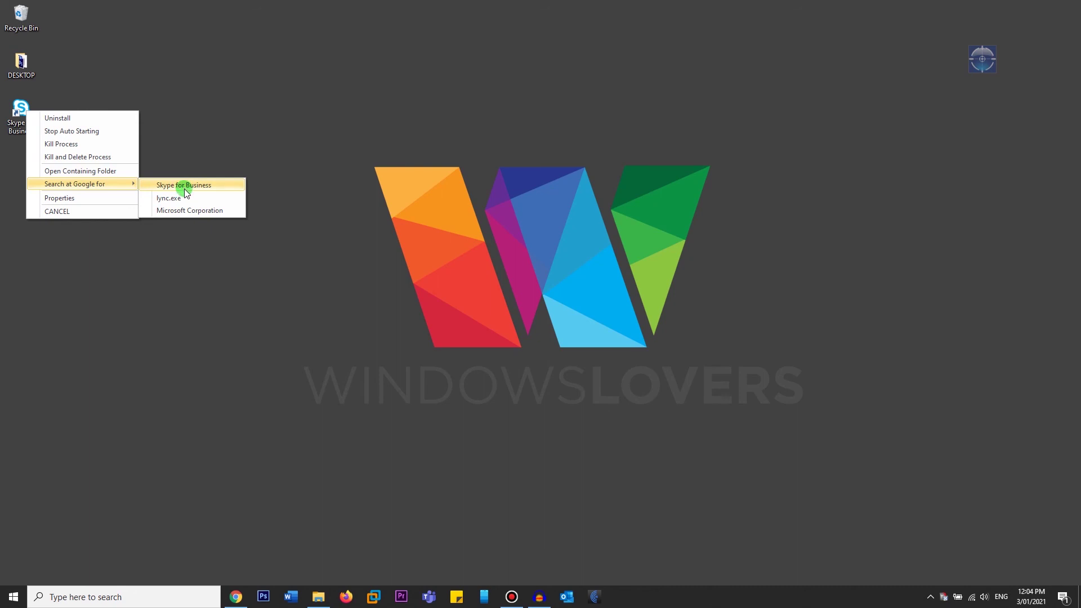
pyautogui.click(491, 386)
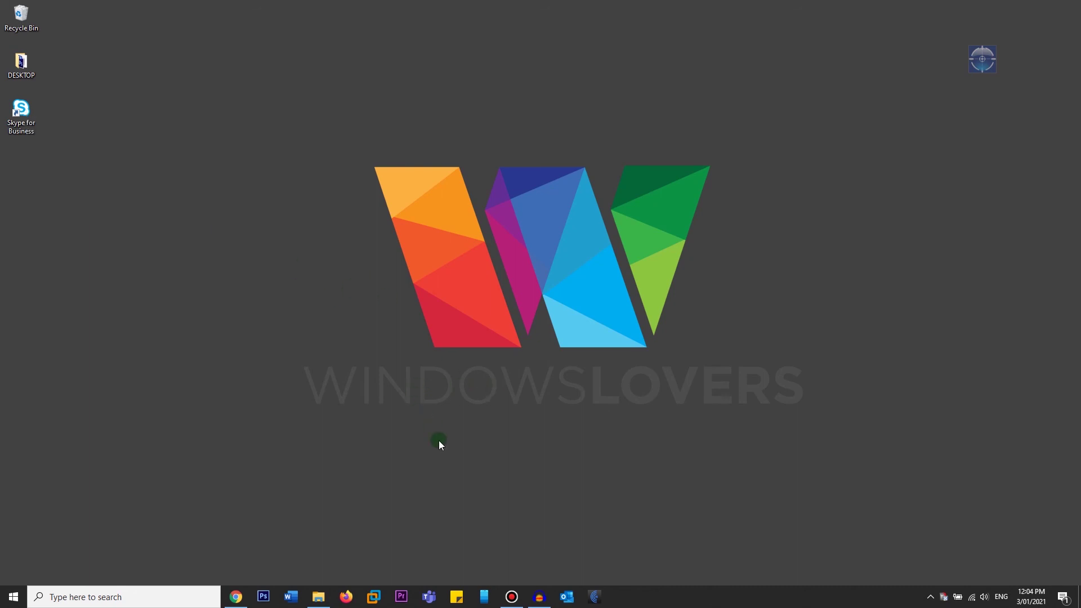